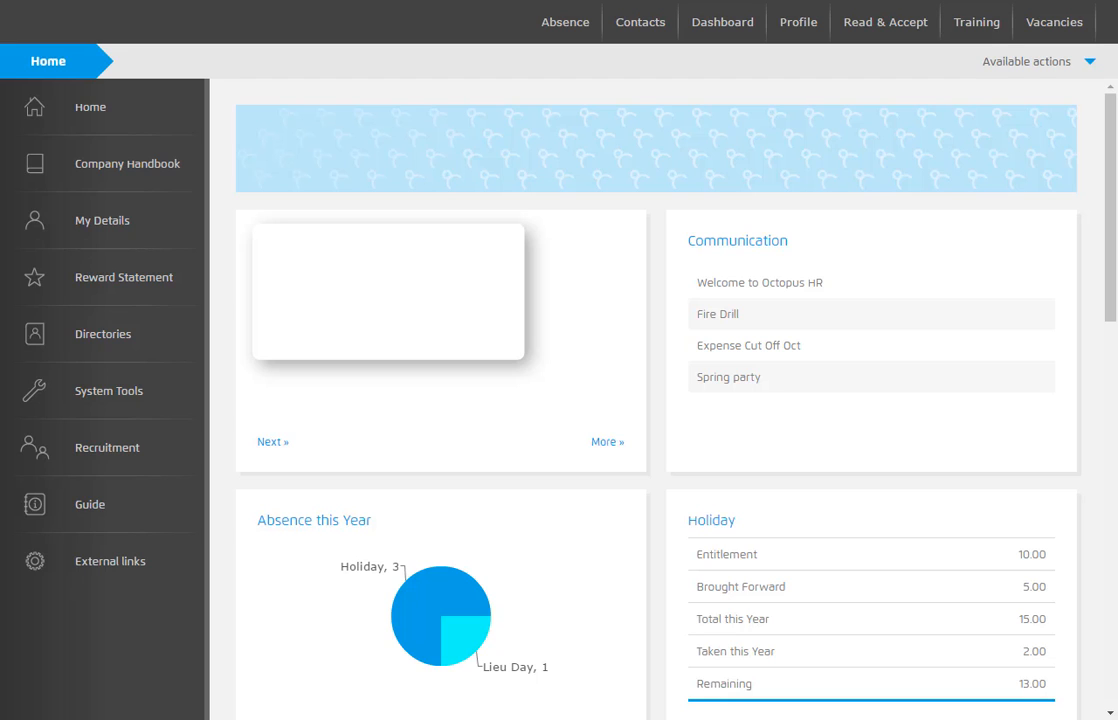
Step: Open the Gender Pay Gap report from the Diversity group in System Tools' Exports & Reports
left_click(125, 392)
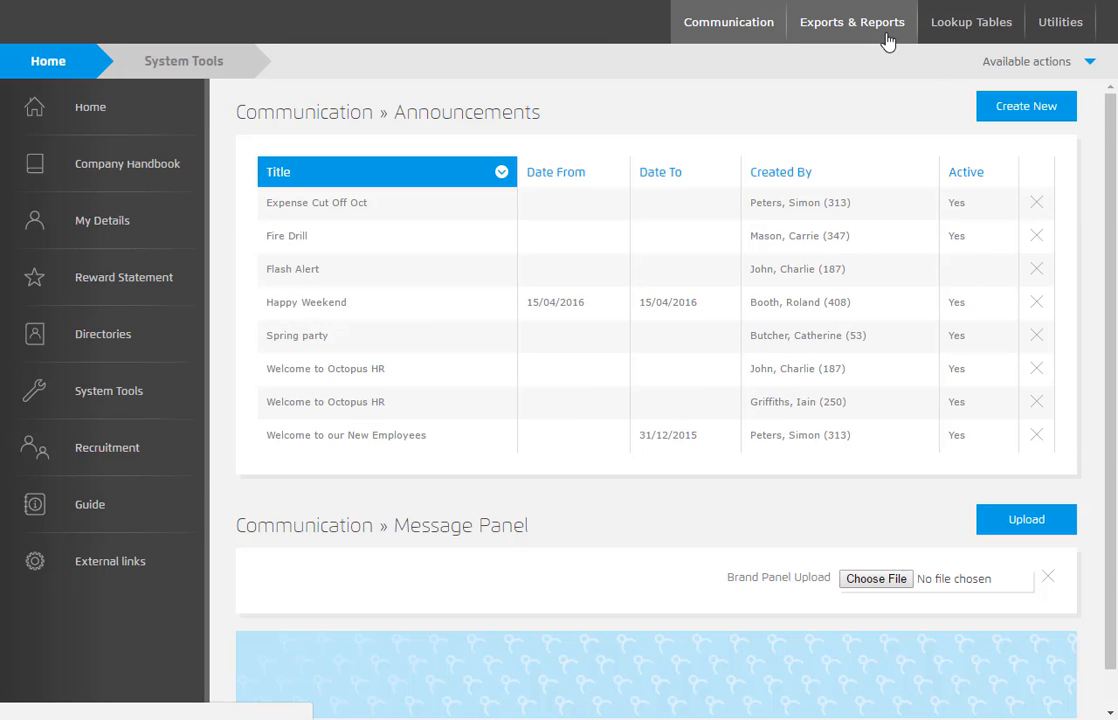
left_click(887, 40)
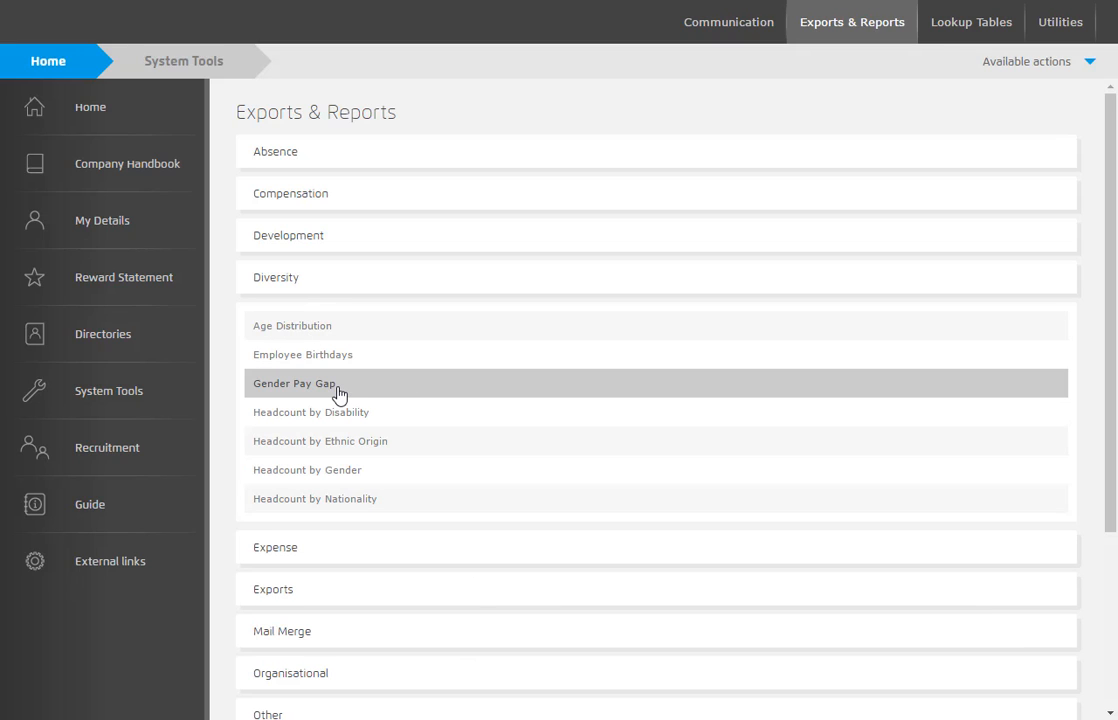
left_click(405, 393)
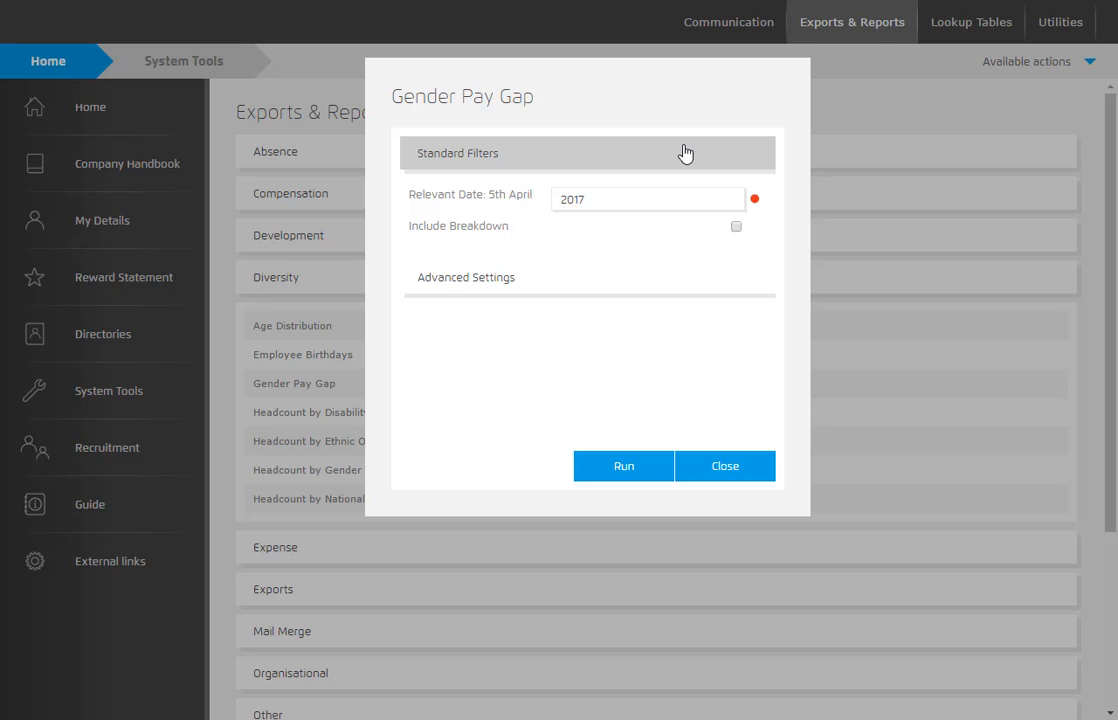
Step: Check the report's advanced settings, then run the Gender Pay Gap report for the relevant year 2017
left_click(504, 285)
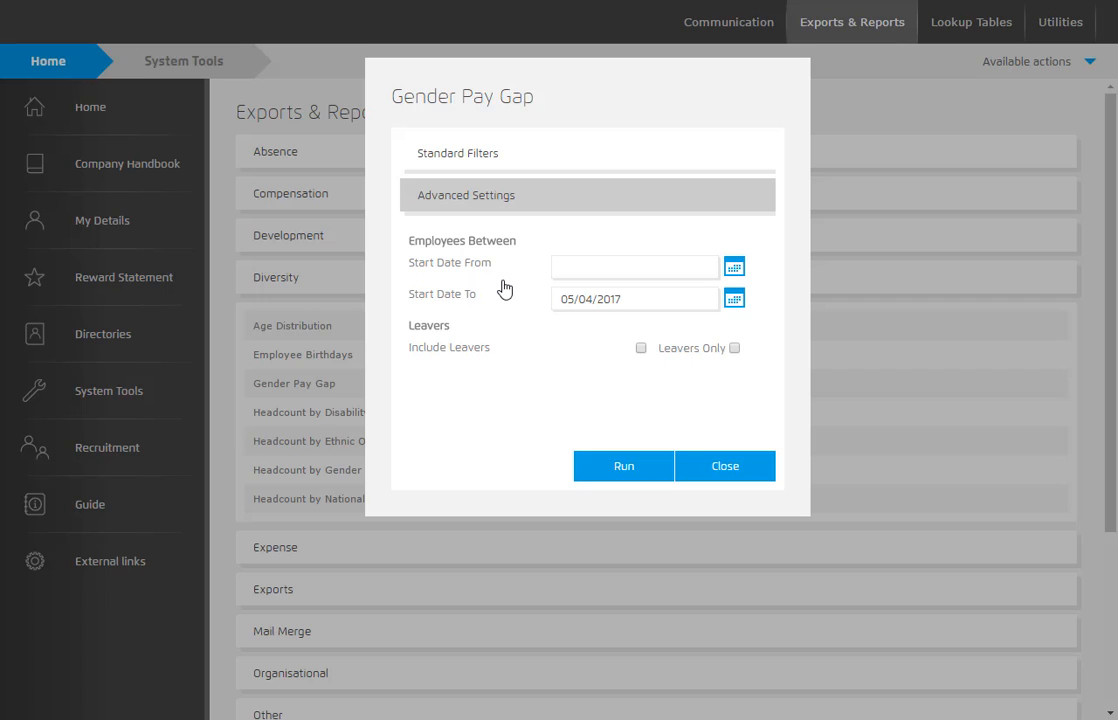
left_click(572, 200)
left_click(562, 162)
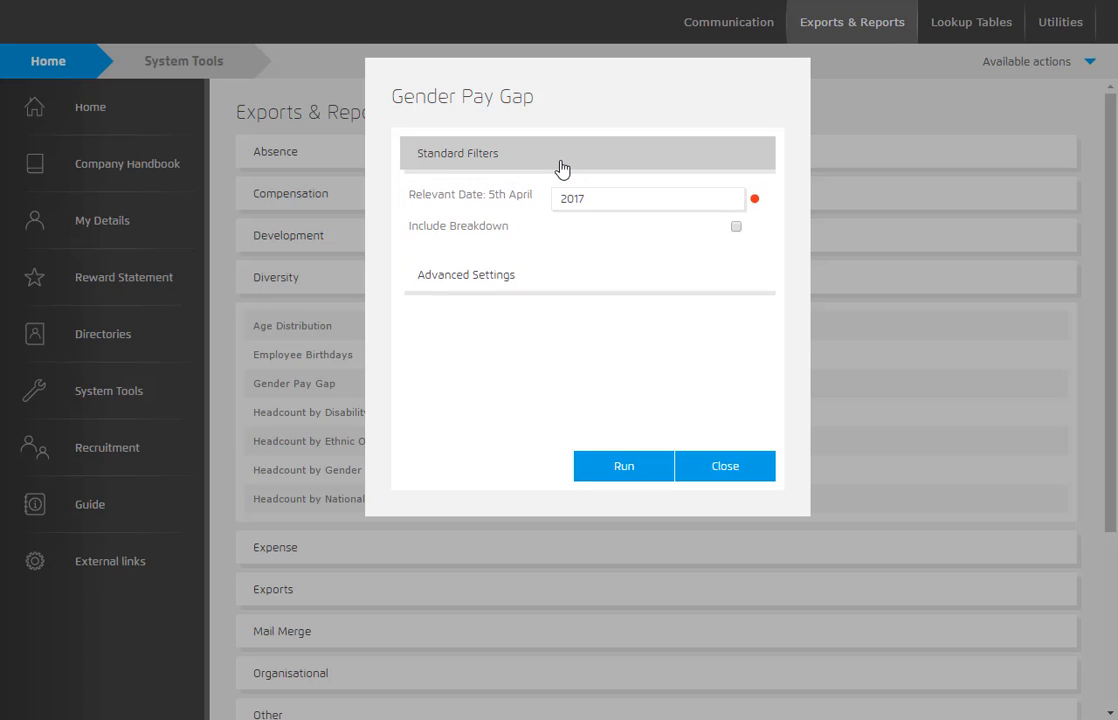
left_click(625, 463)
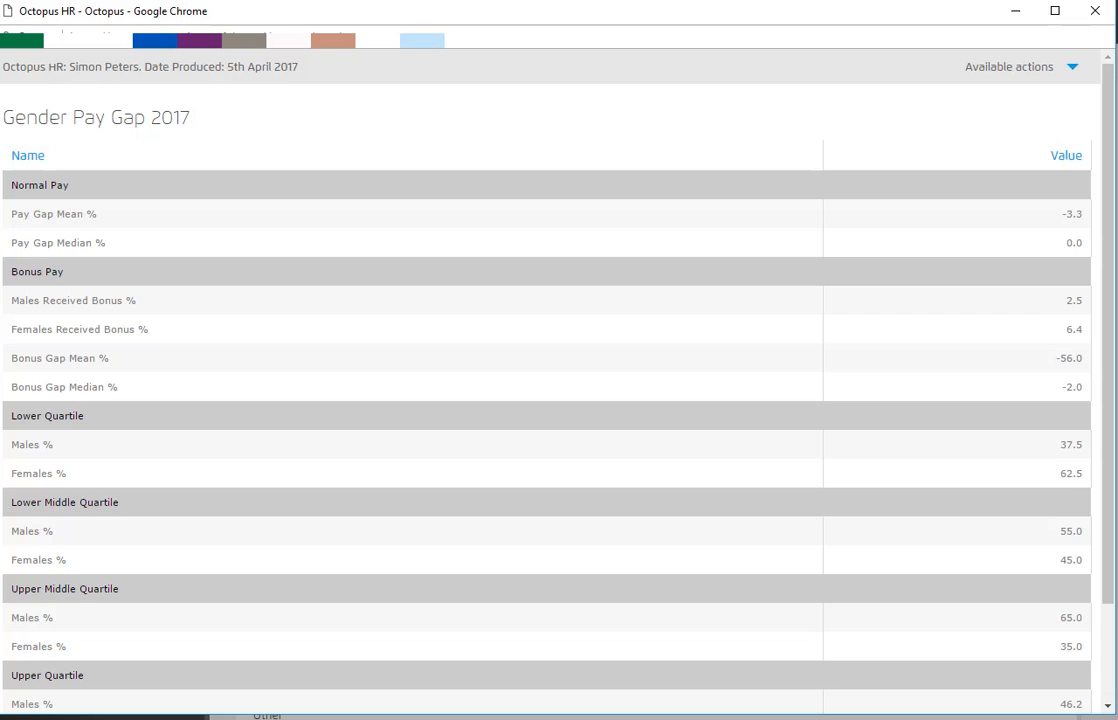
Step: Examine the pay gap, bonus and quartile figures and the report's available actions, then close the report and its filter dialog
left_click_drag(1113, 470, 1107, 543)
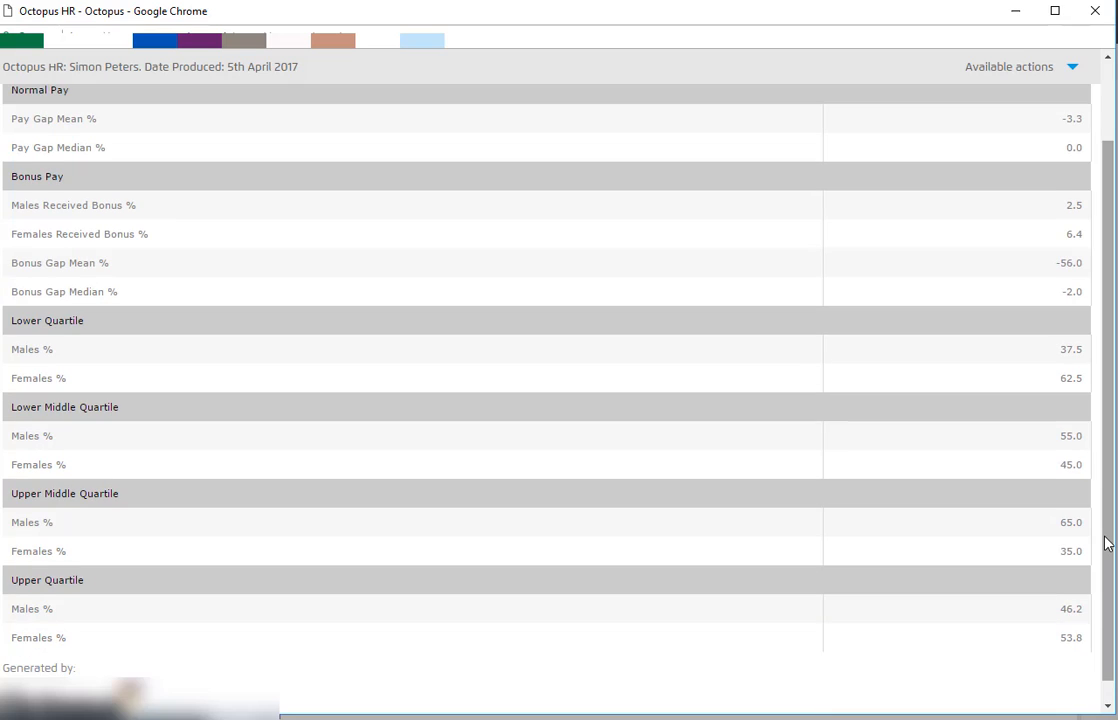
scroll(1095, 300, "up", 1)
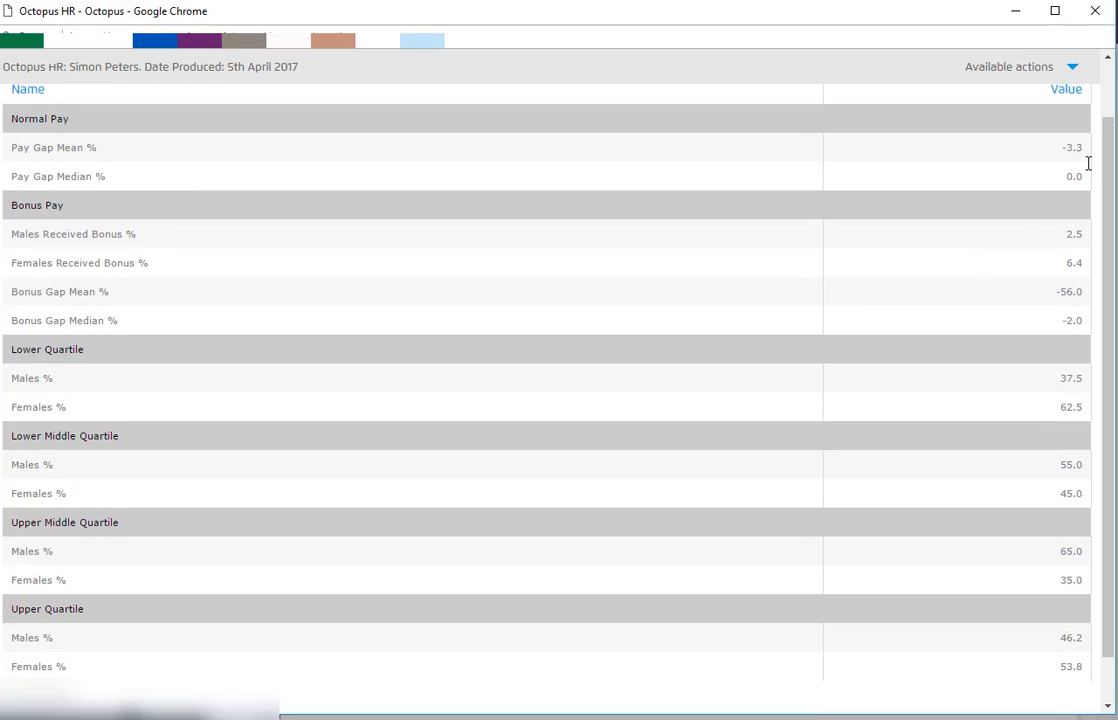
left_click(1044, 72)
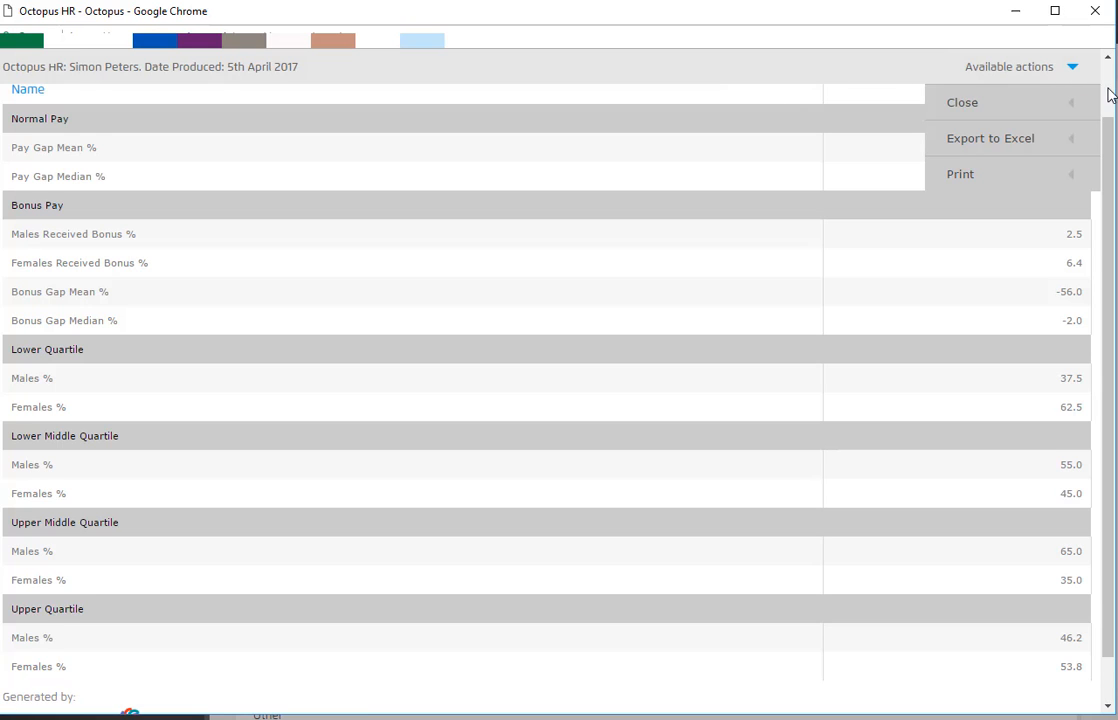
left_click(1095, 10)
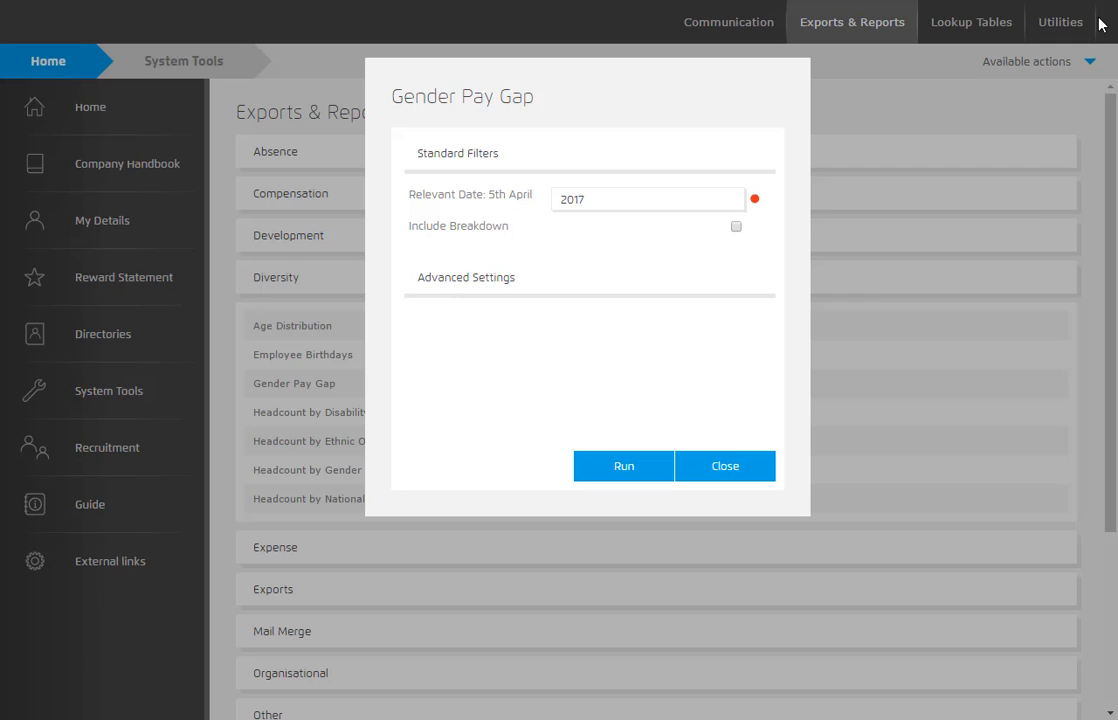
left_click(730, 464)
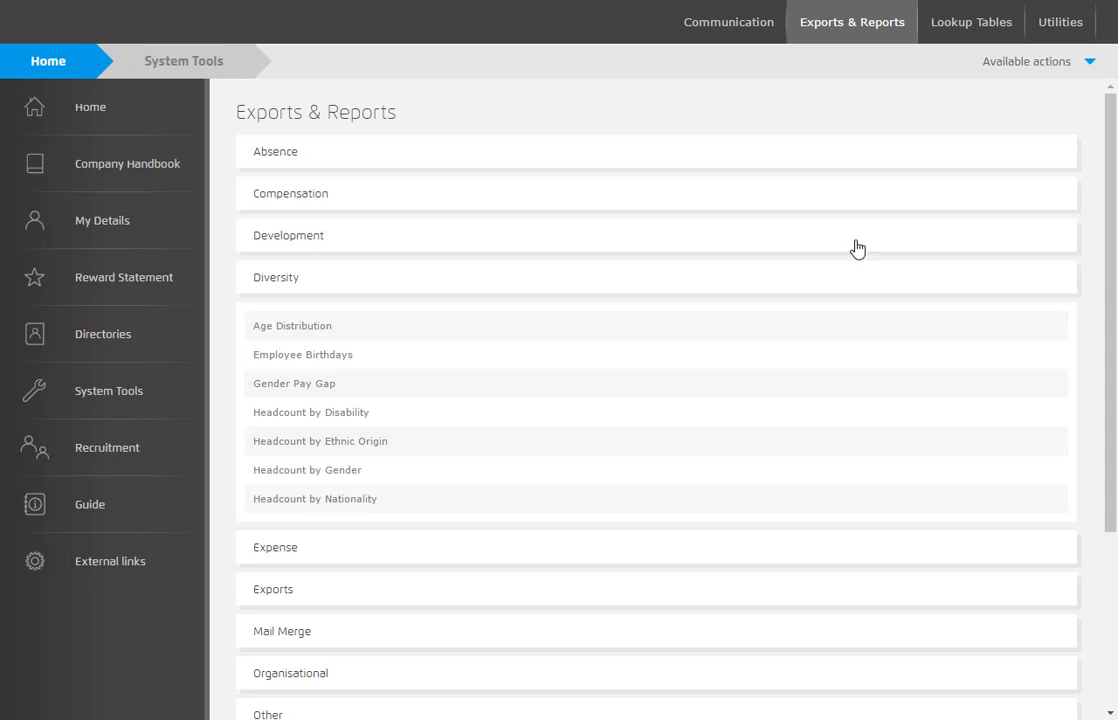
Step: Review the gender pay gap and bonus gap options of the Basic Salary element in the Payroll Payments lookup table, then close it
left_click(970, 28)
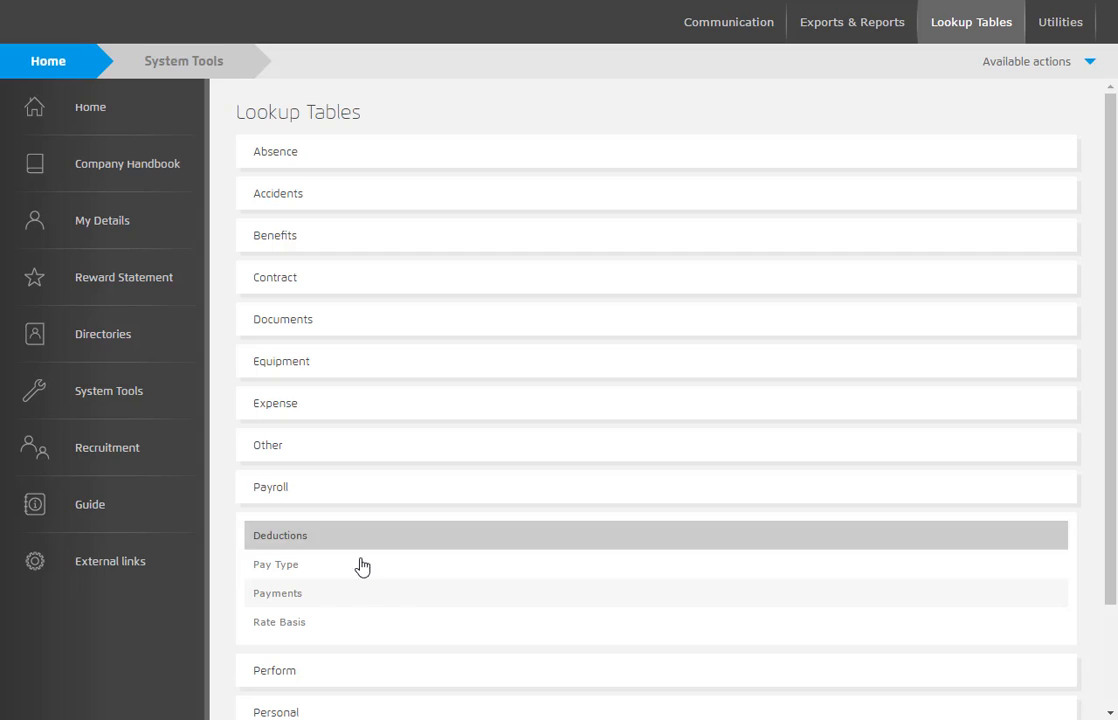
left_click(300, 604)
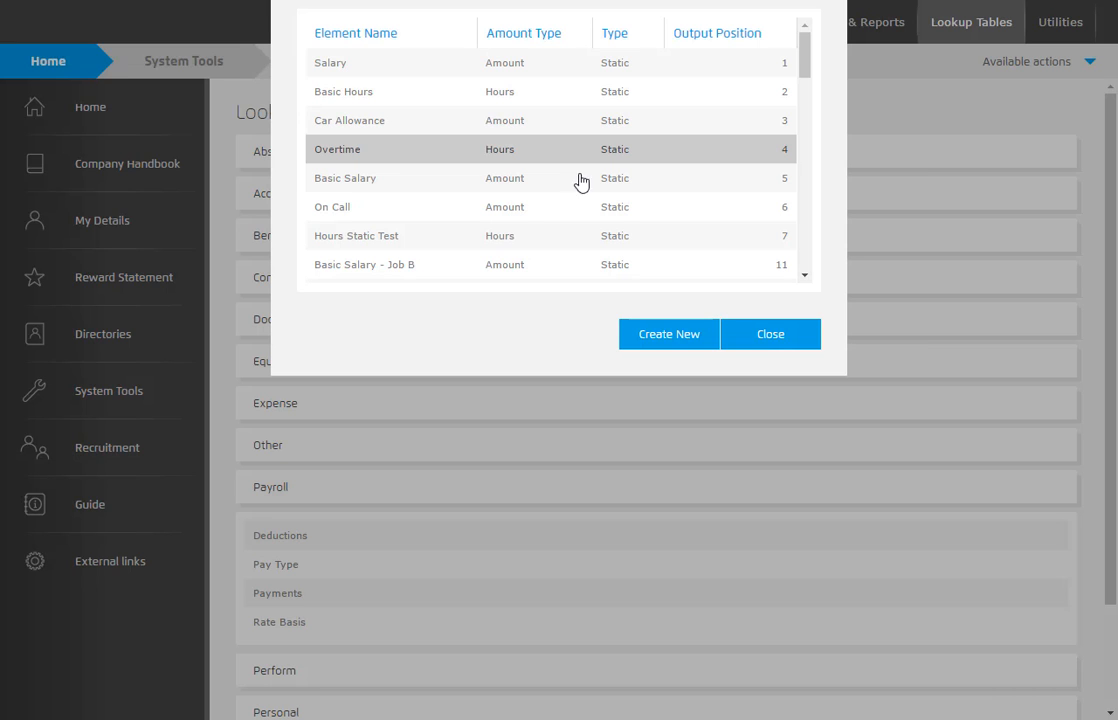
left_click(497, 180)
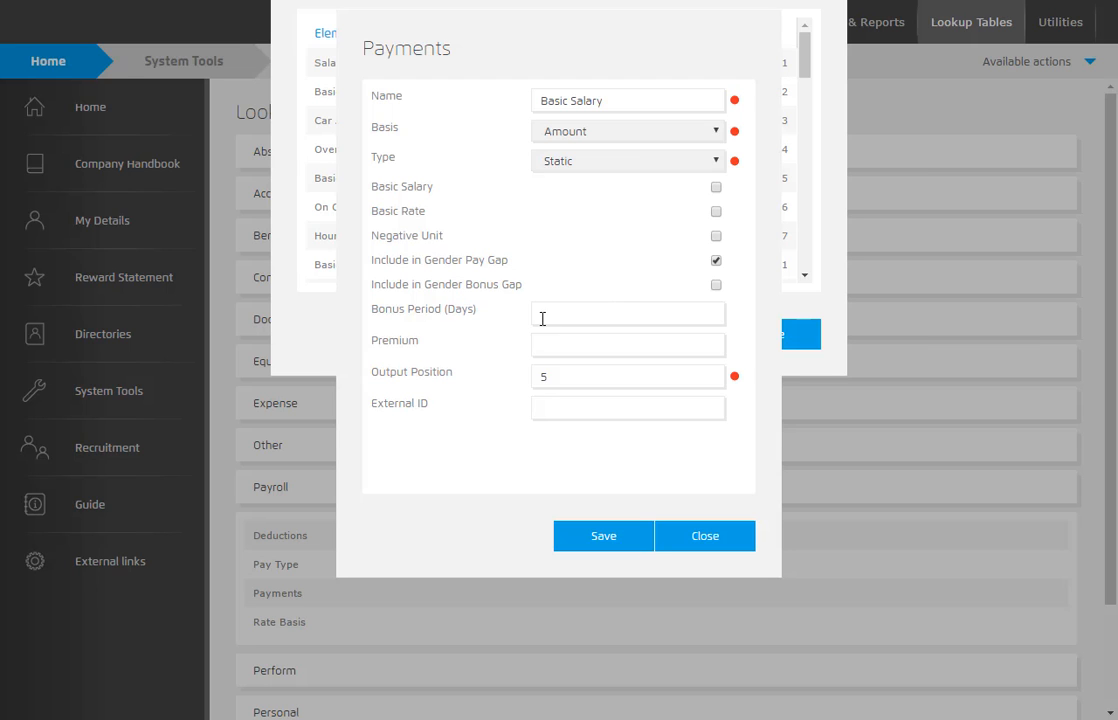
left_click(708, 541)
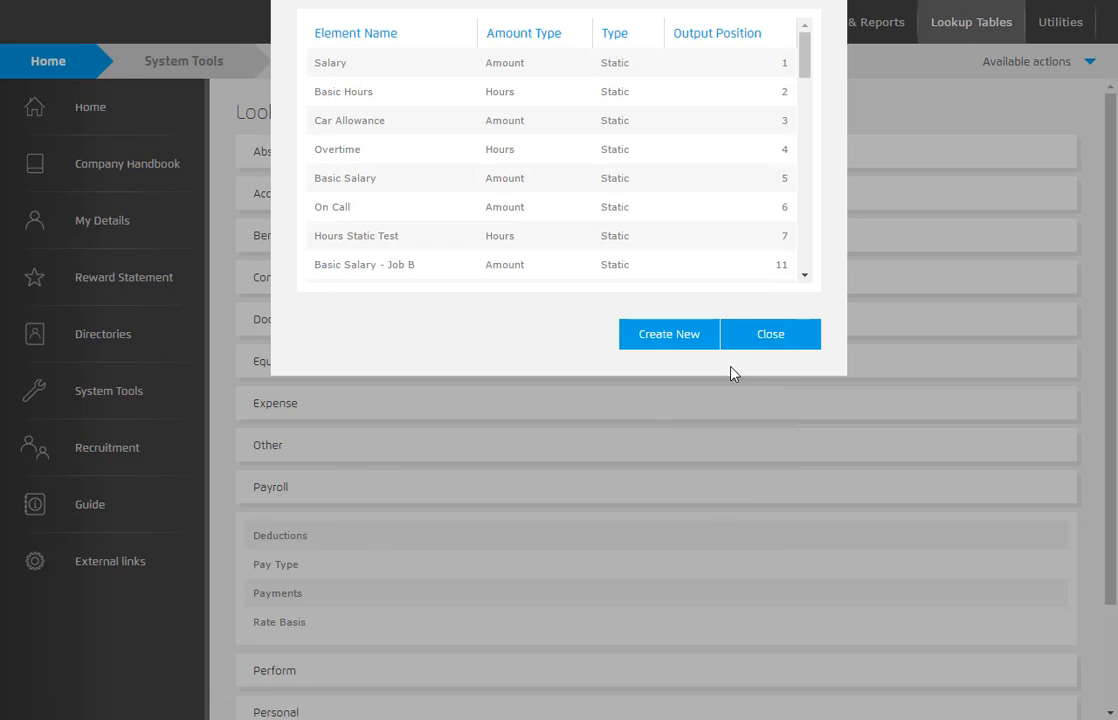
left_click(766, 336)
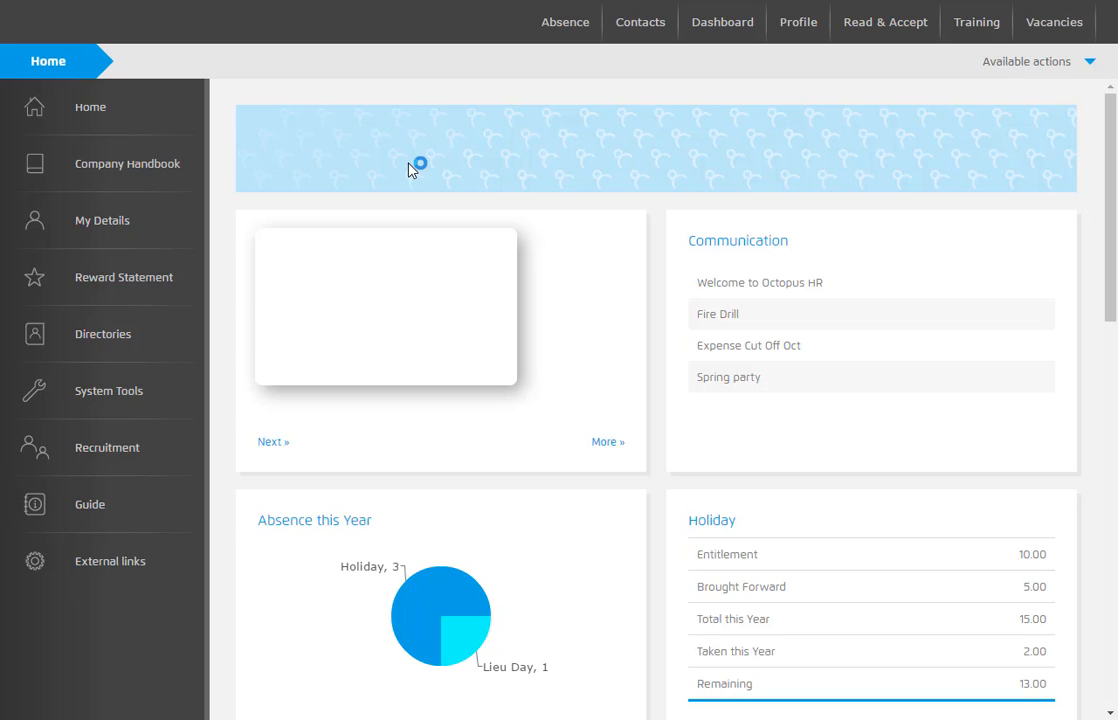
Step: Open the Delete Employee tool in the System Tools utilities
left_click(102, 394)
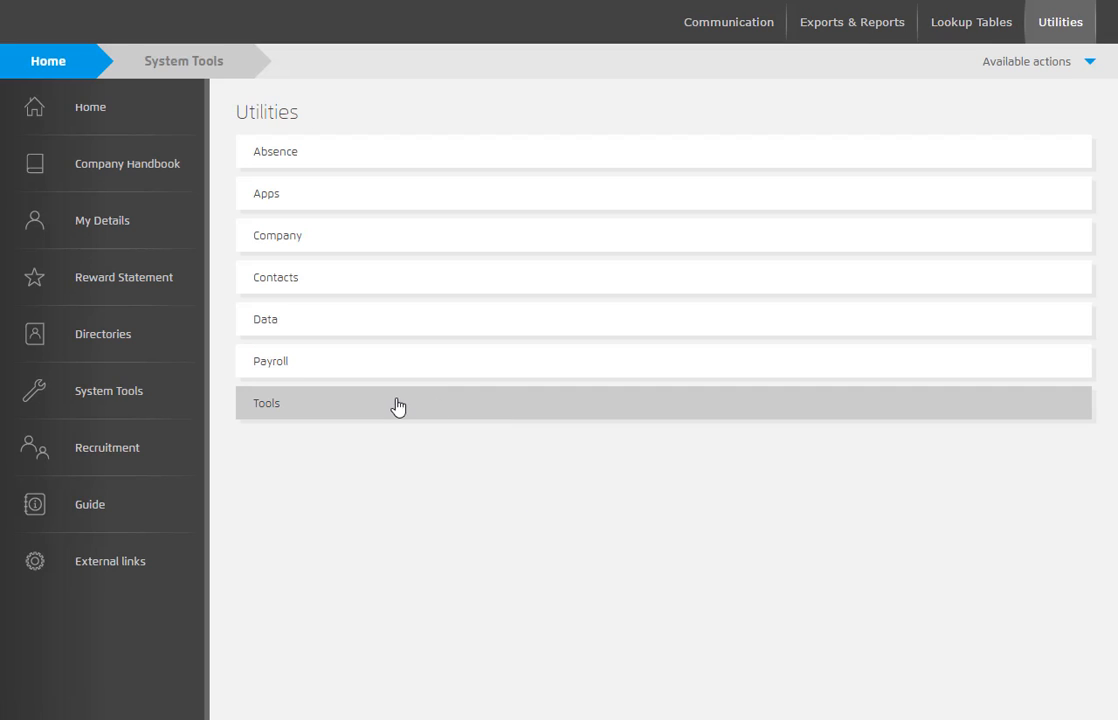
left_click(375, 404)
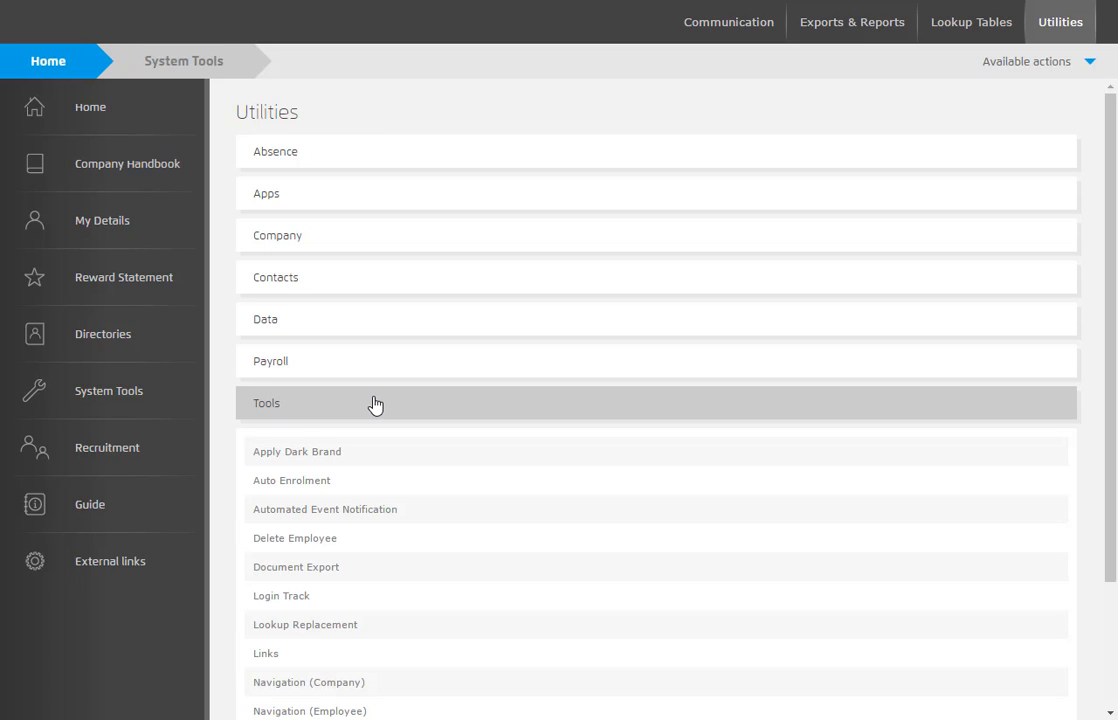
left_click(399, 548)
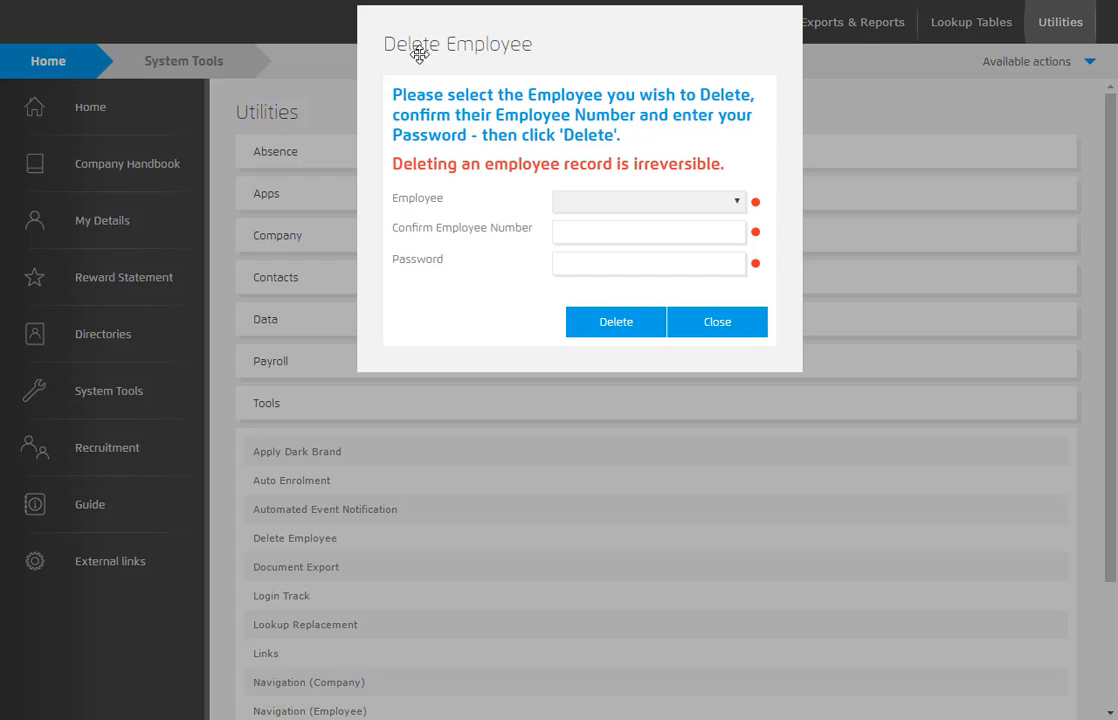
Step: Select an employee for deletion, confirm the matching employee number and enter the account password
left_click(605, 200)
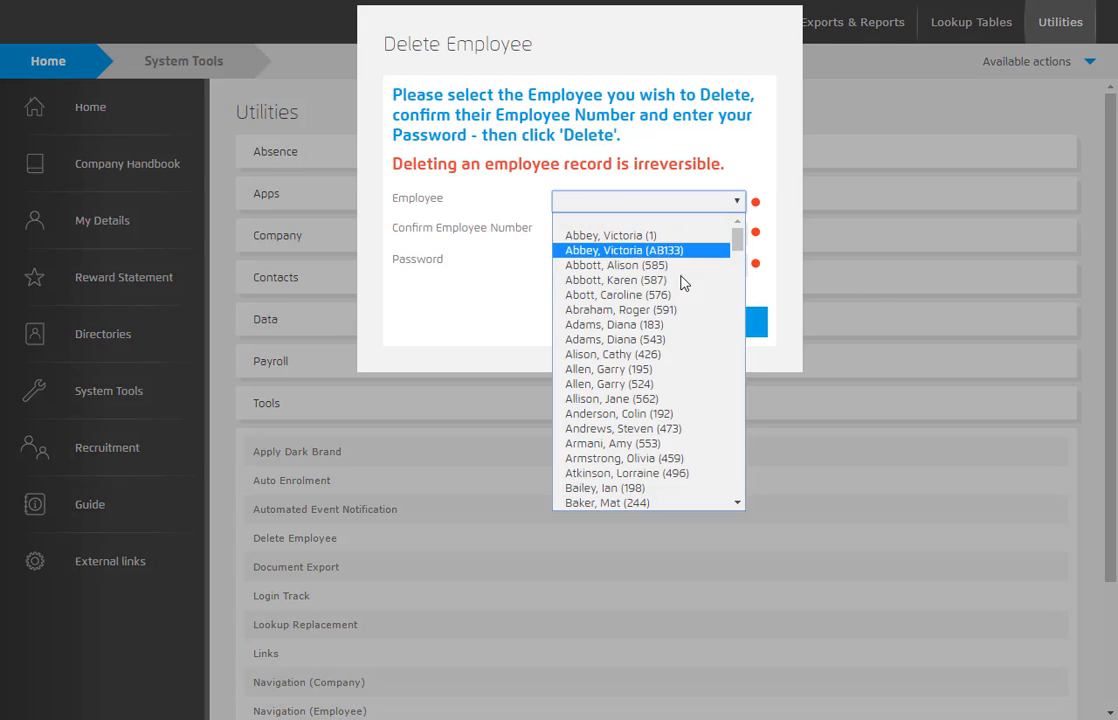
left_click(631, 488)
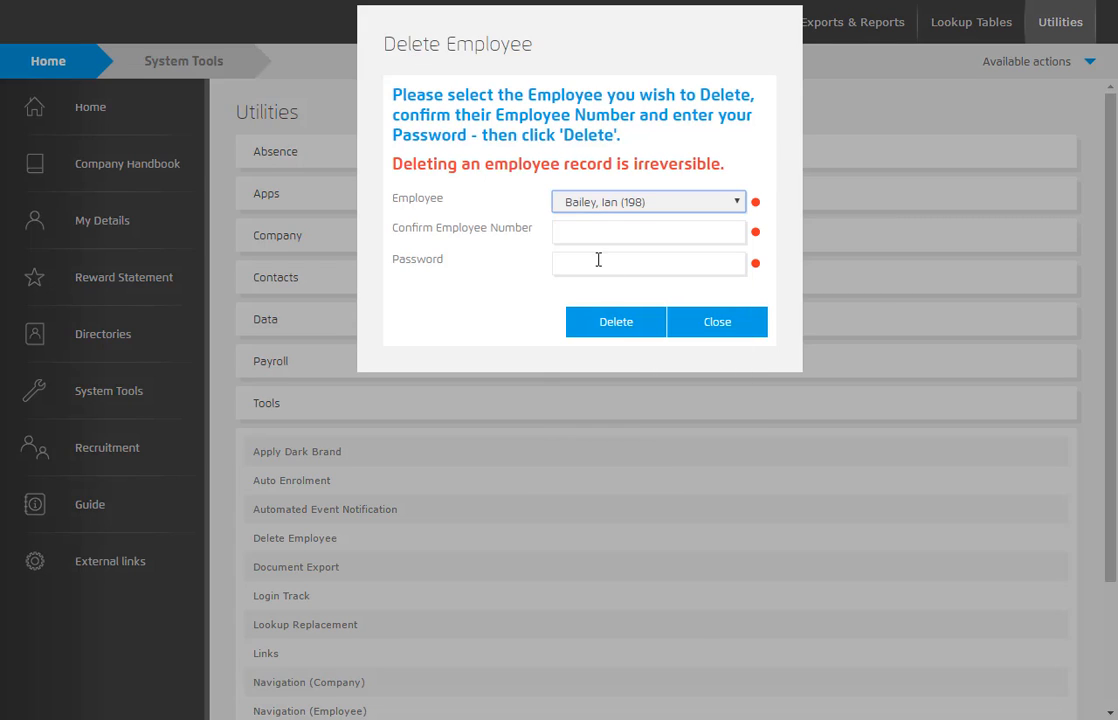
left_click(584, 235)
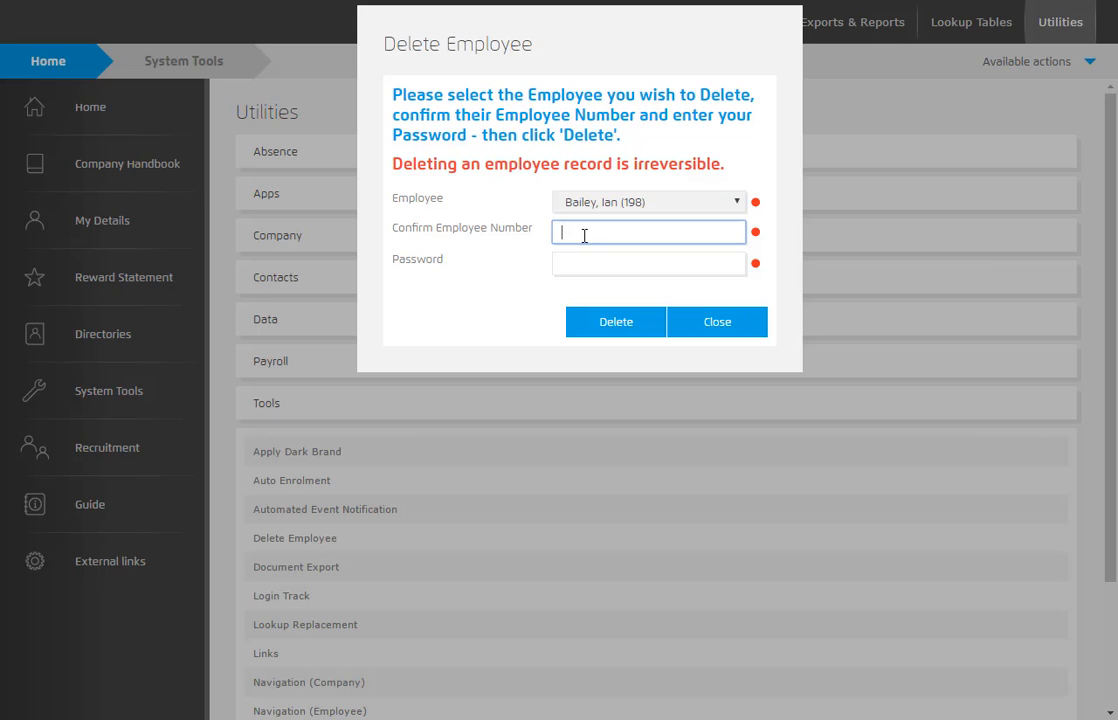
type("198")
left_click(602, 260)
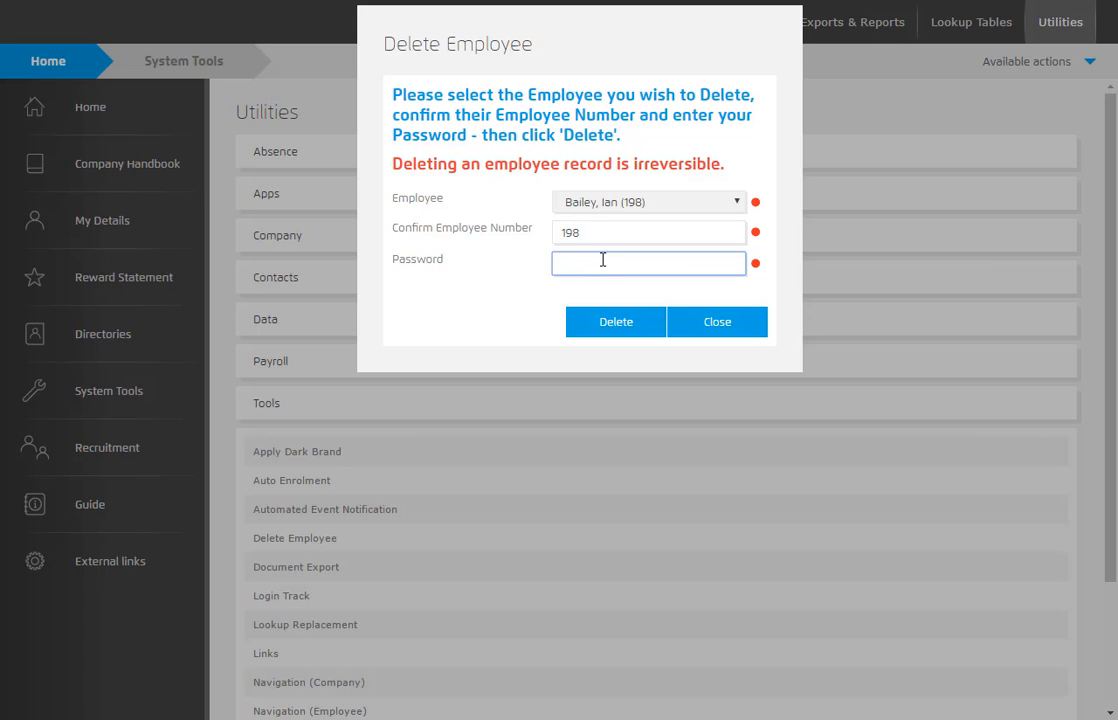
type("•••••••••")
Step: Request the employee's deletion, cancel it at the confirmation and close the Delete Employee form
left_click(643, 342)
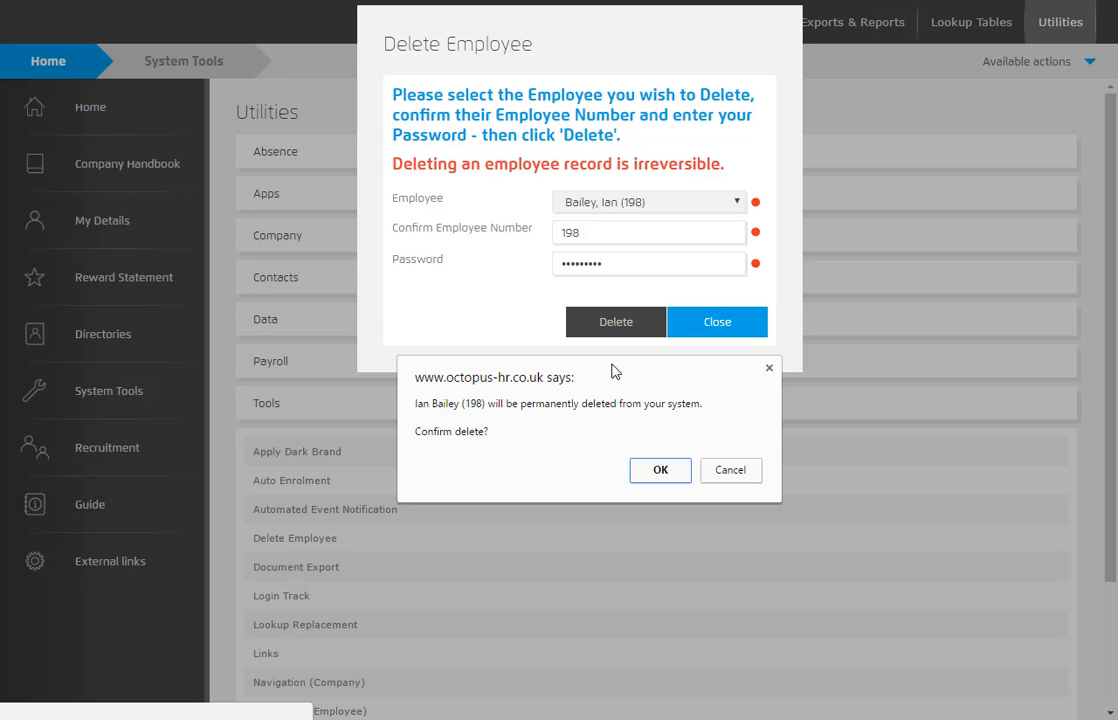
left_click(721, 471)
left_click(724, 324)
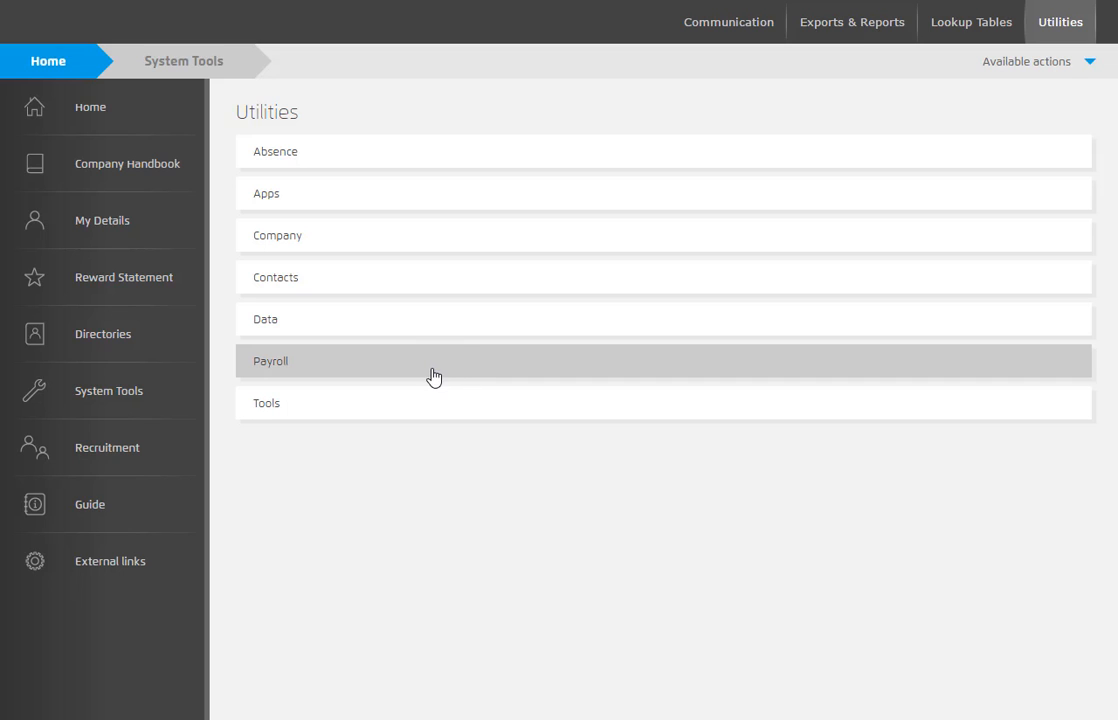
Step: Create a new rights set named Accounts under Set Rights in the Company utilities
left_click(363, 245)
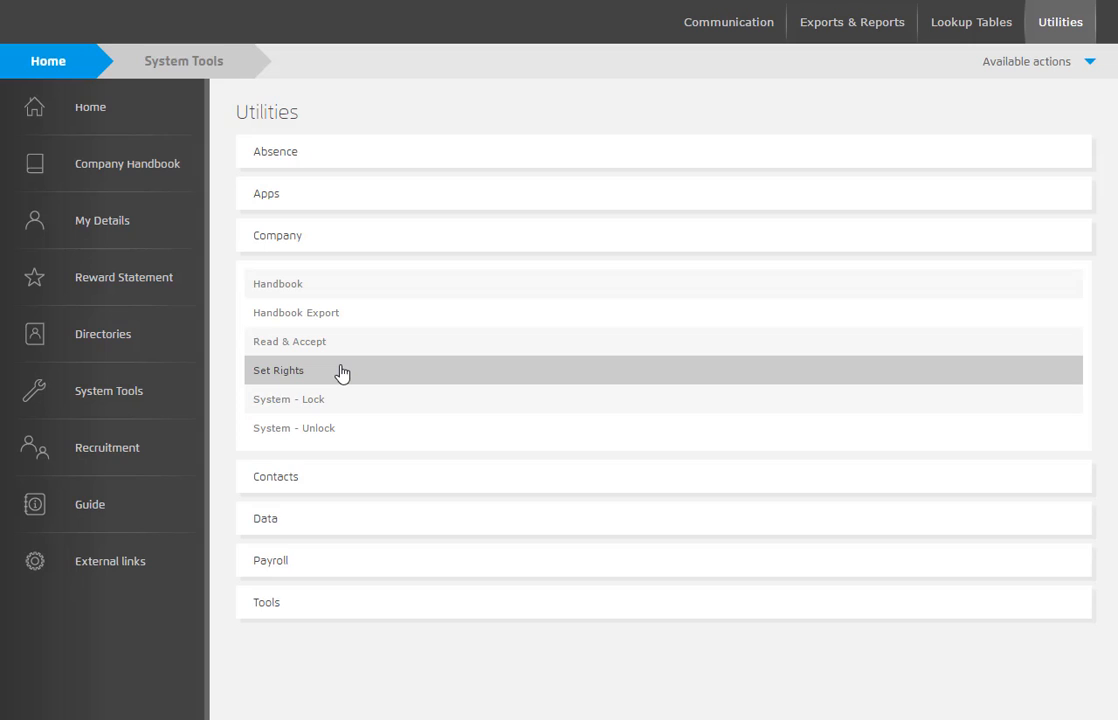
left_click(340, 372)
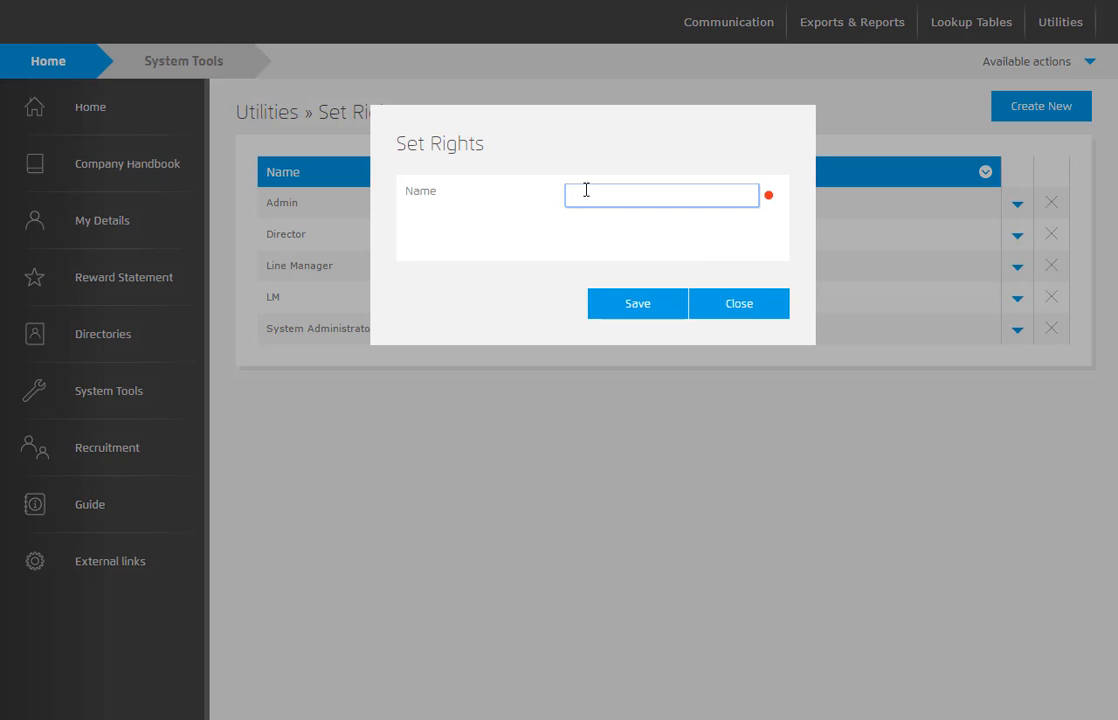
type("Accounts")
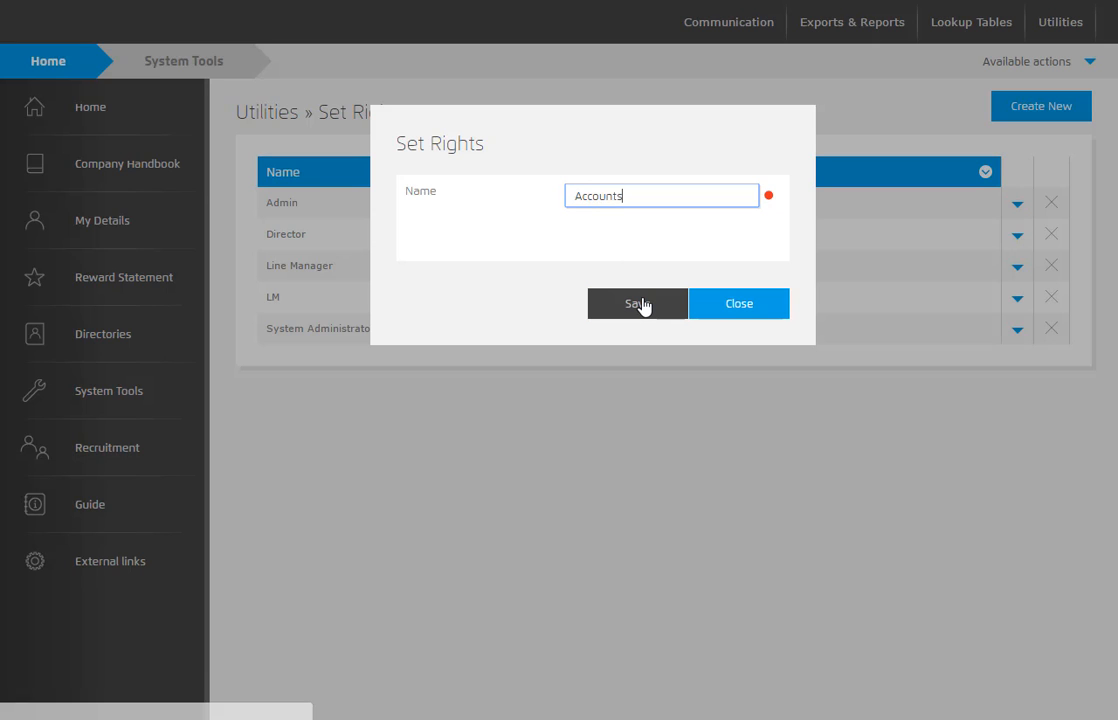
left_click(641, 305)
Step: View the rights of the Accounts set and open the Where Clause Builder for its team where clause
left_click(1018, 208)
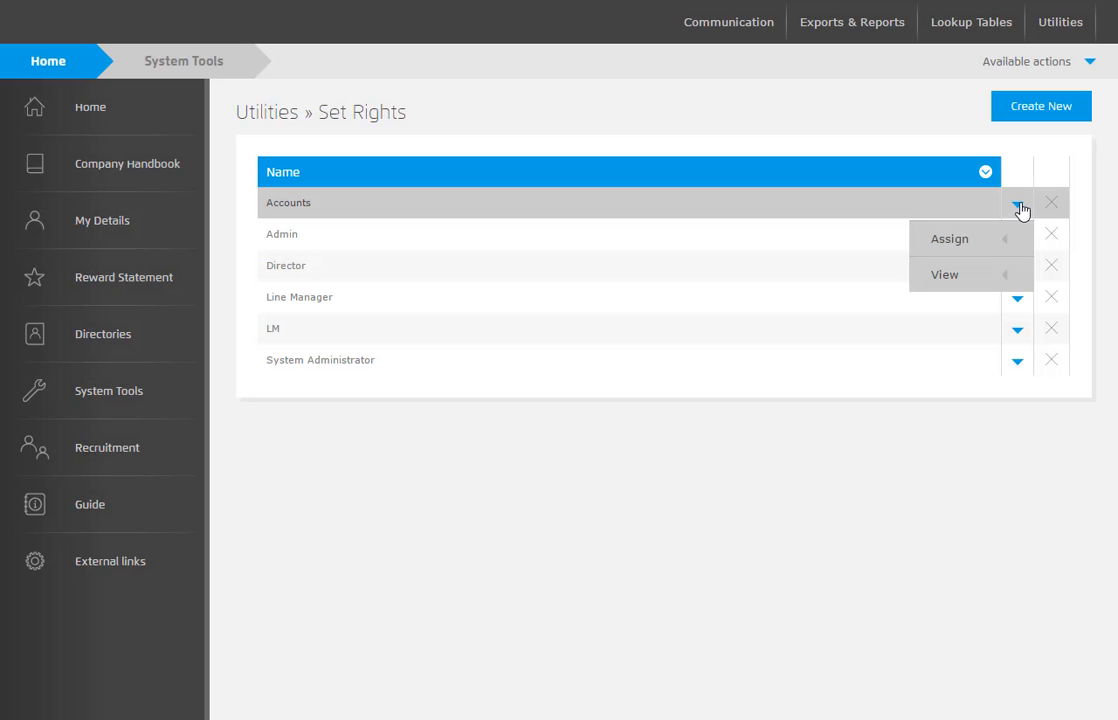
left_click(966, 280)
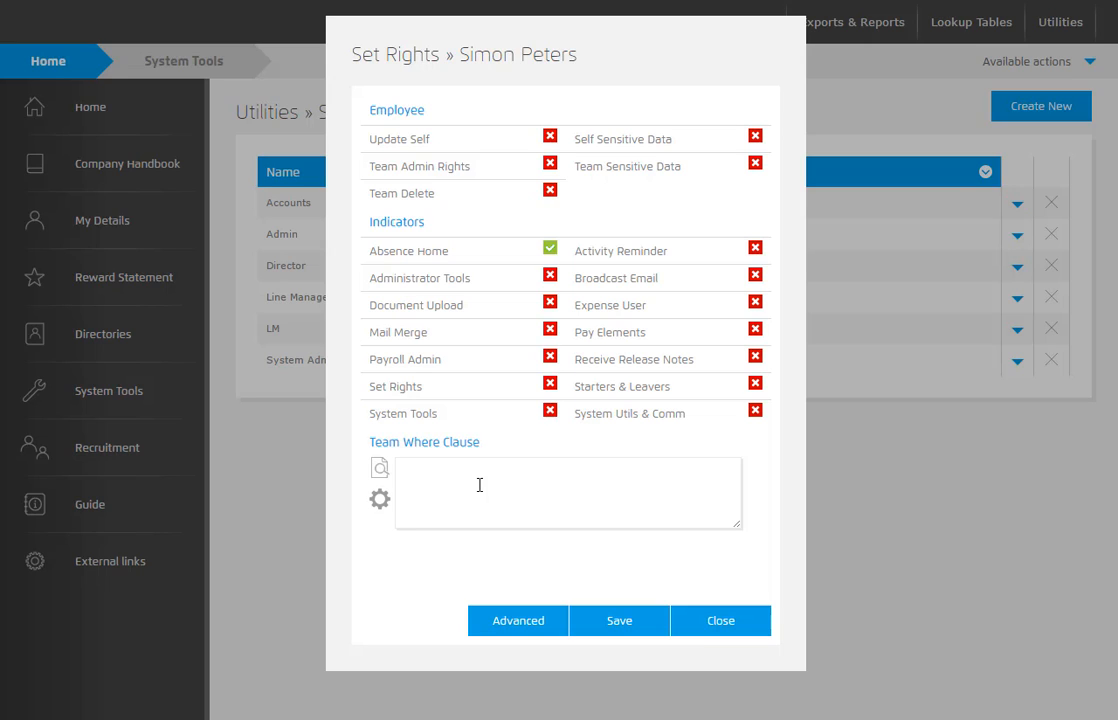
left_click(380, 500)
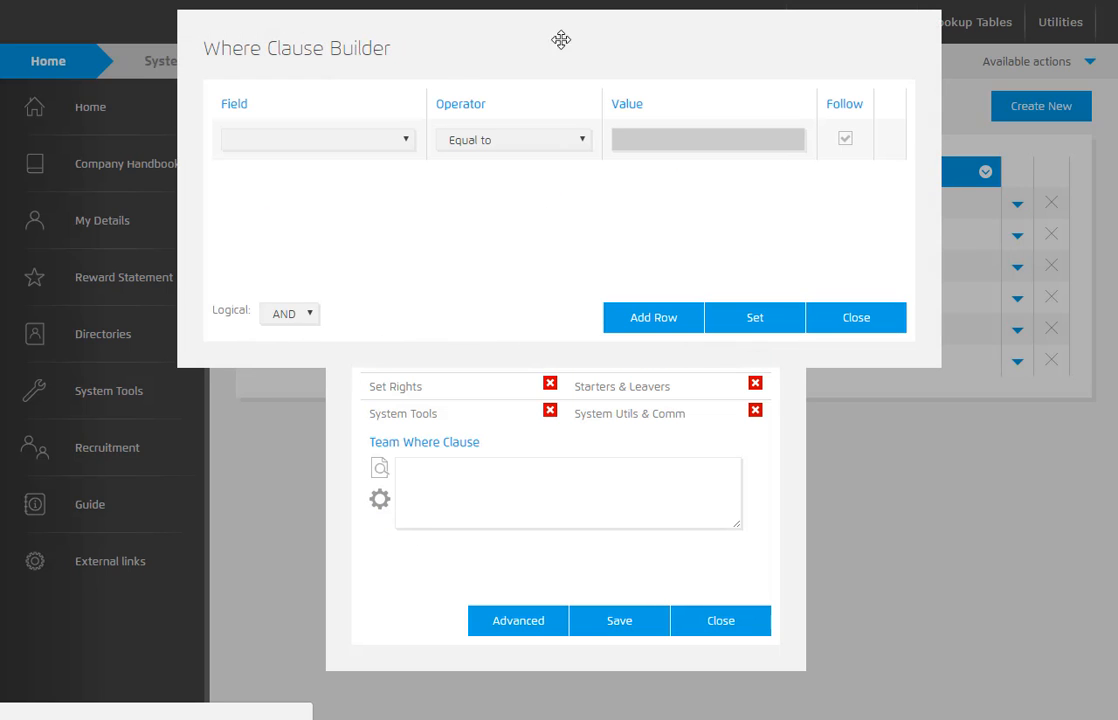
Step: Build a team where clause with the field Contract - Department equal to Accounts and set it in the rights form
left_click(300, 139)
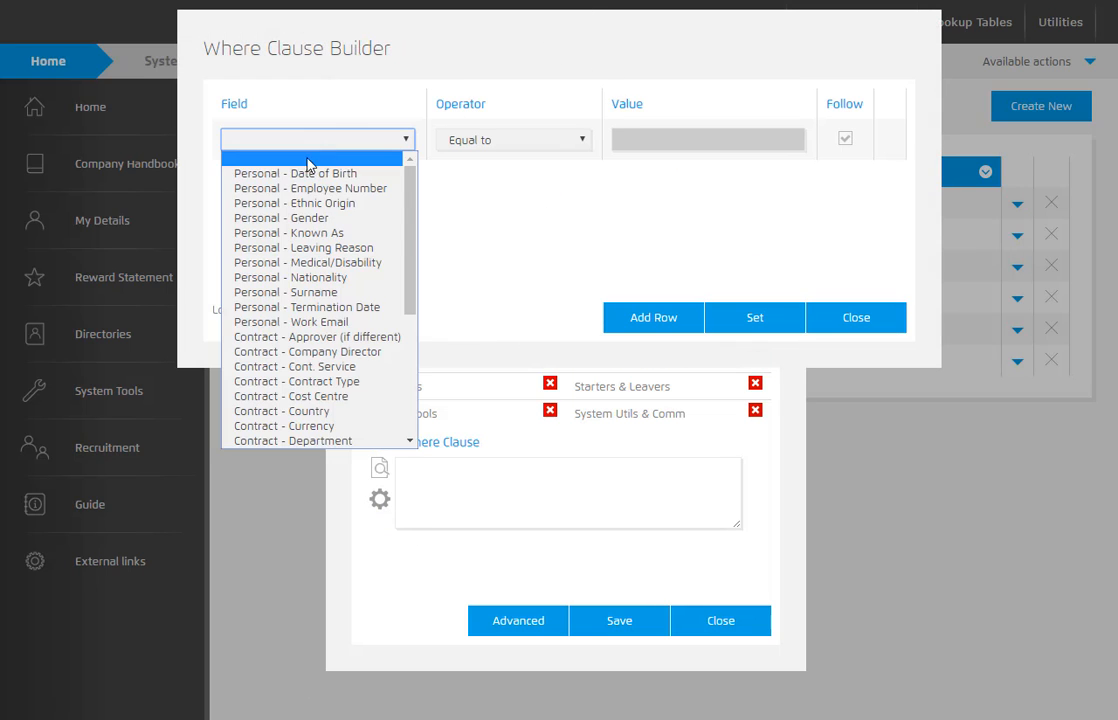
scroll(330, 345, "down", 5)
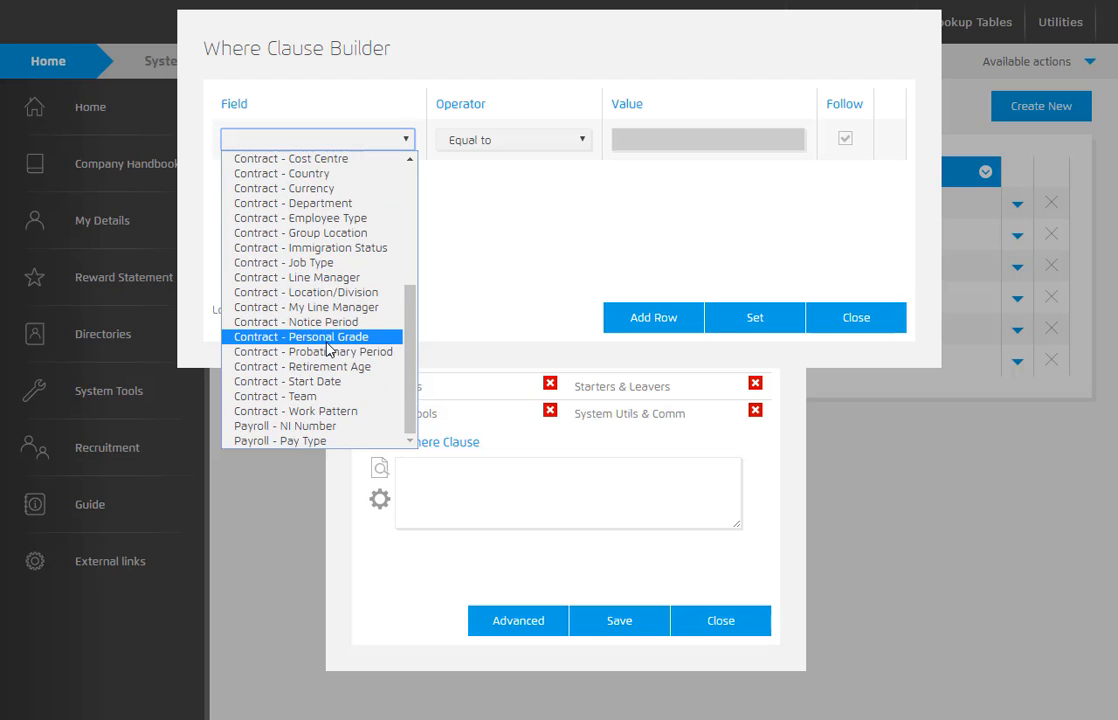
scroll(327, 349, "up", 1)
scroll(327, 349, "down", 1)
scroll(327, 349, "up", 1)
scroll(327, 349, "up", 5)
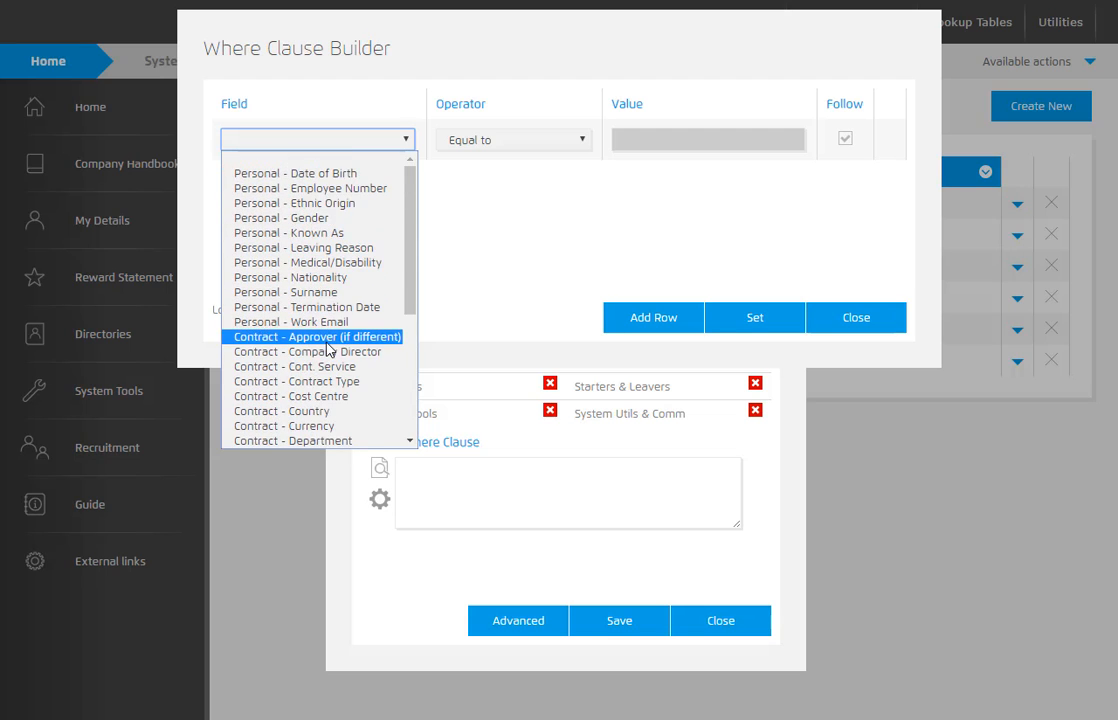
scroll(328, 350, "down", 4)
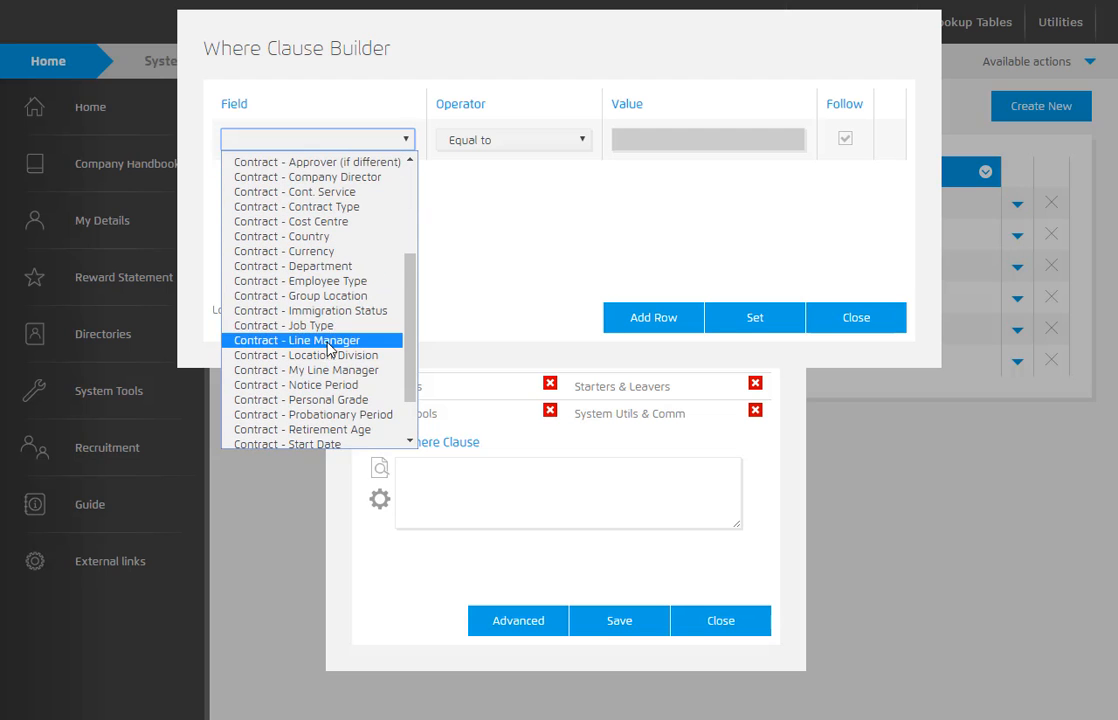
left_click(321, 267)
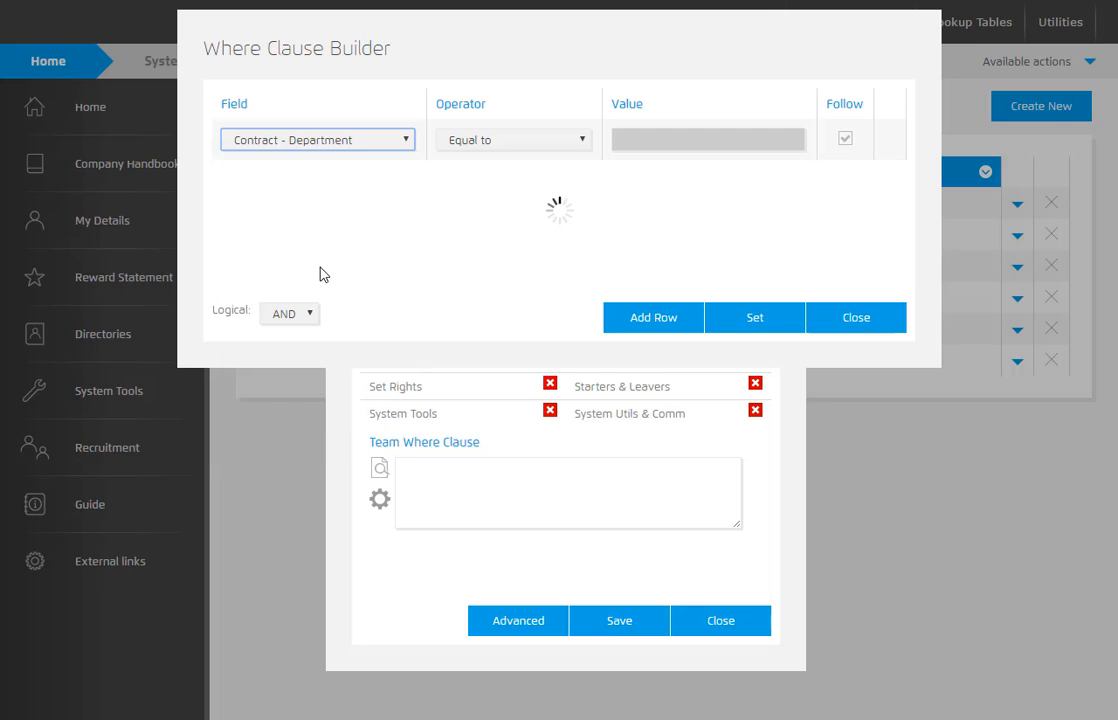
left_click(688, 147)
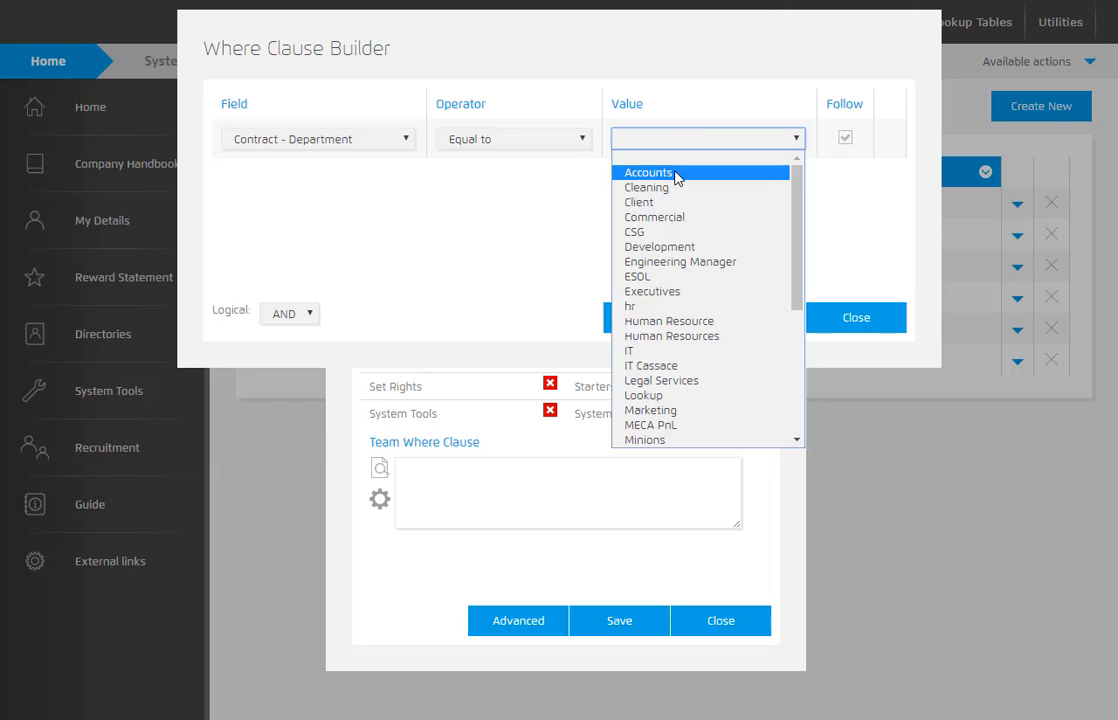
left_click(679, 176)
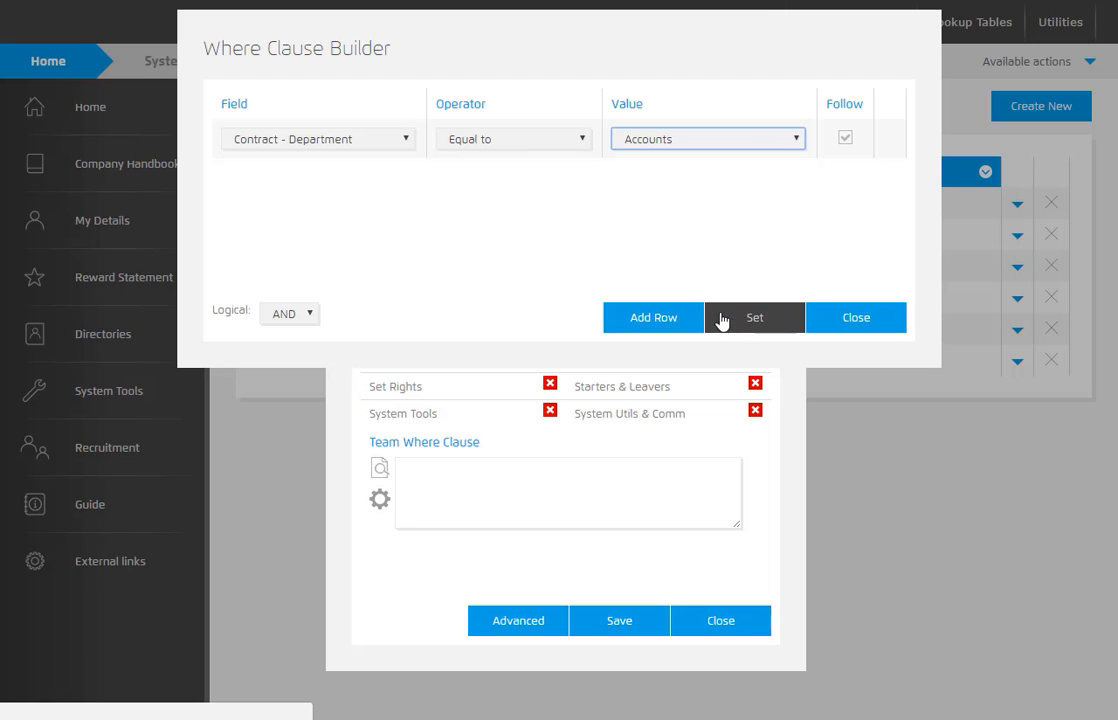
left_click(755, 317)
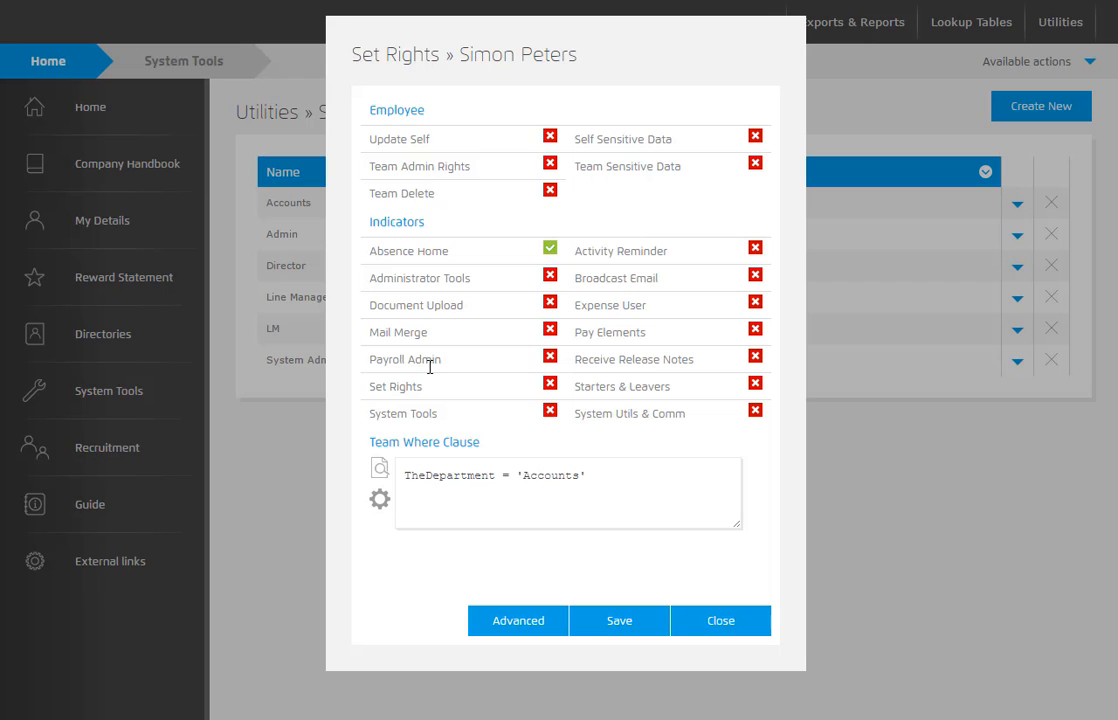
Step: Examine the Secondary Rights and their where clause in the advanced rights, then close both rights forms without saving
left_click(499, 622)
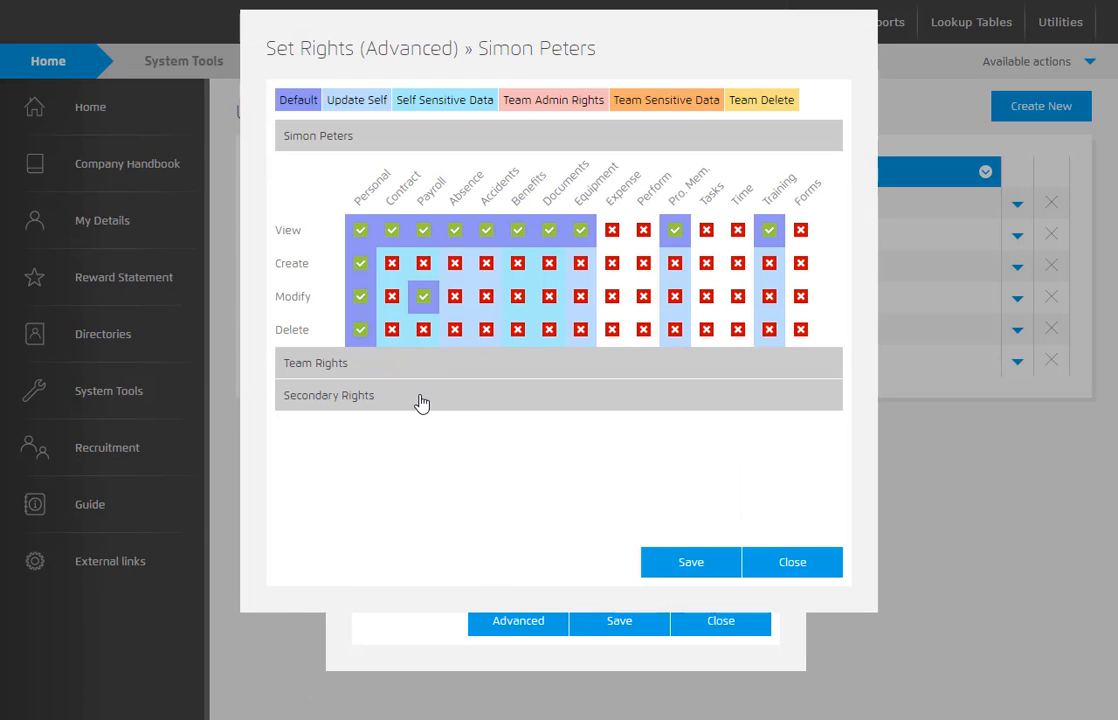
left_click(420, 396)
scroll(442, 424, "down", 3)
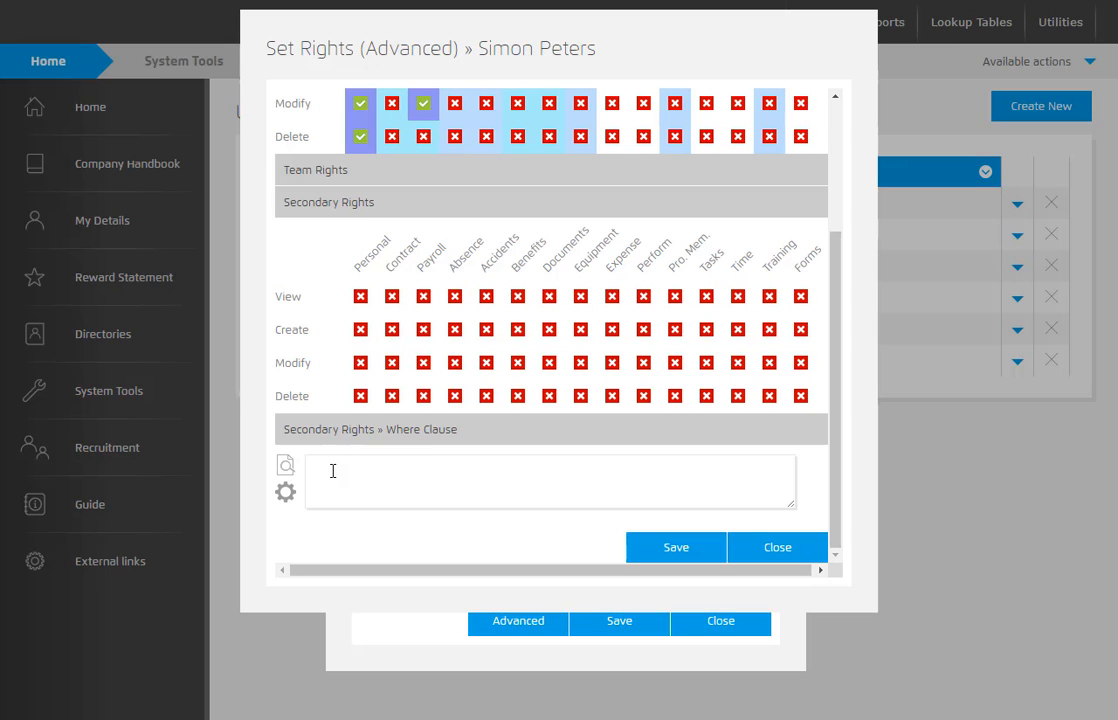
left_click(767, 553)
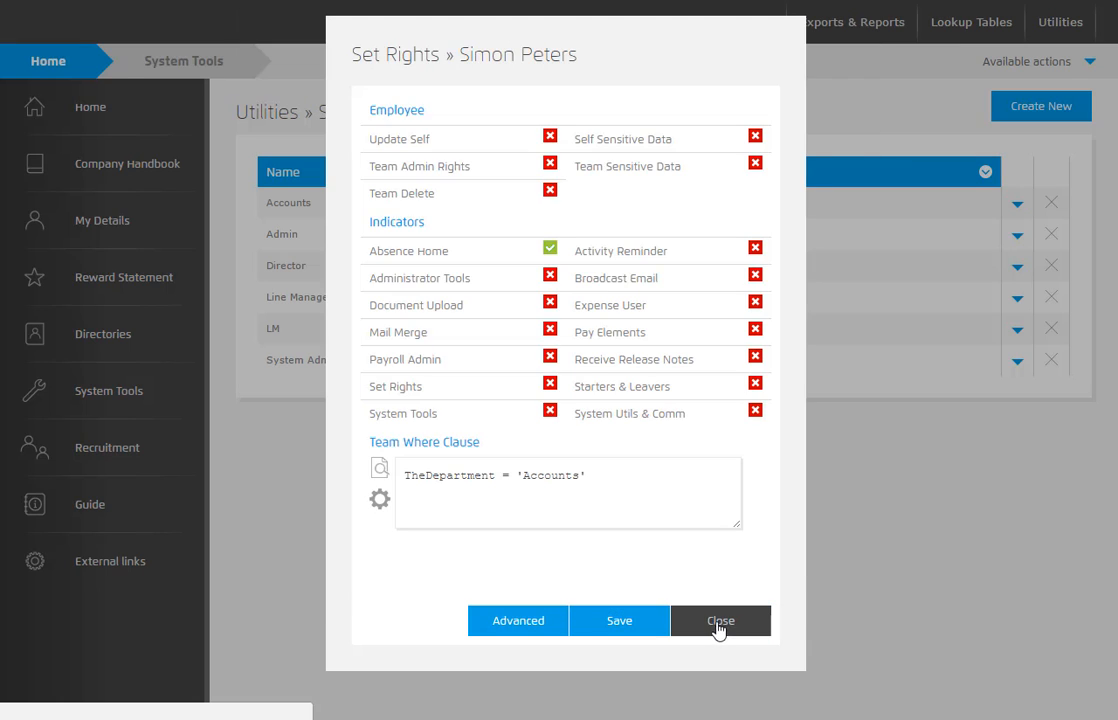
left_click(720, 622)
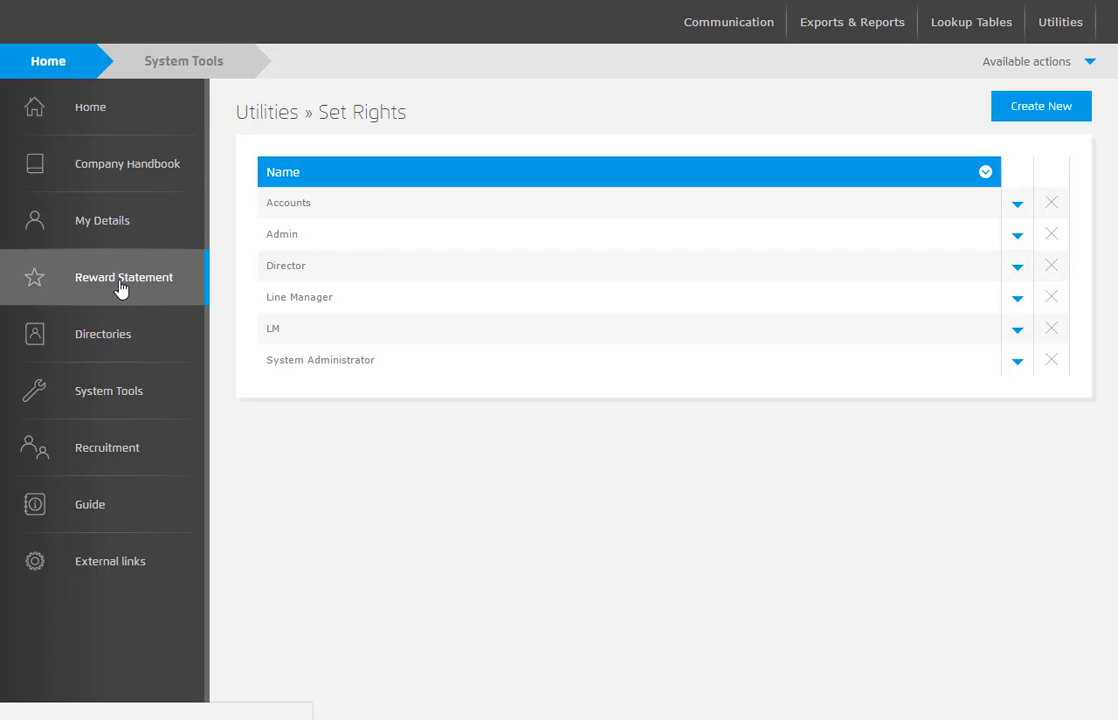
Step: In the contract of the Commercial account manager from the employee directory, try to save the work pattern as M-F 9:30 - 2:30 (7)
left_click(117, 349)
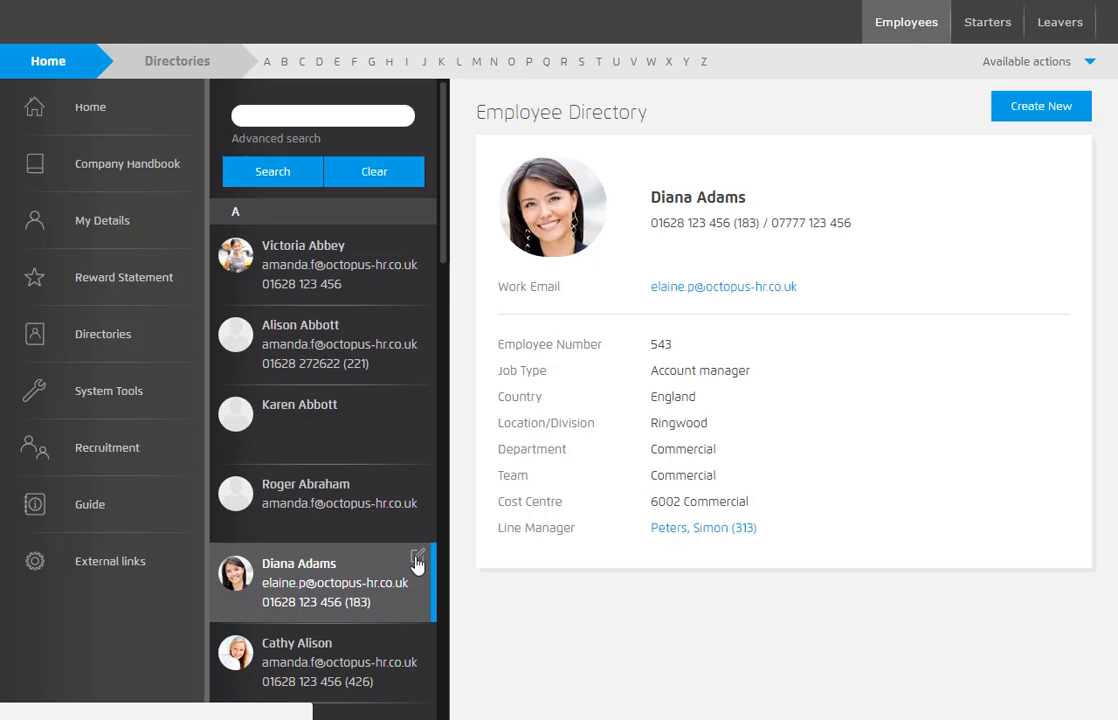
left_click(417, 560)
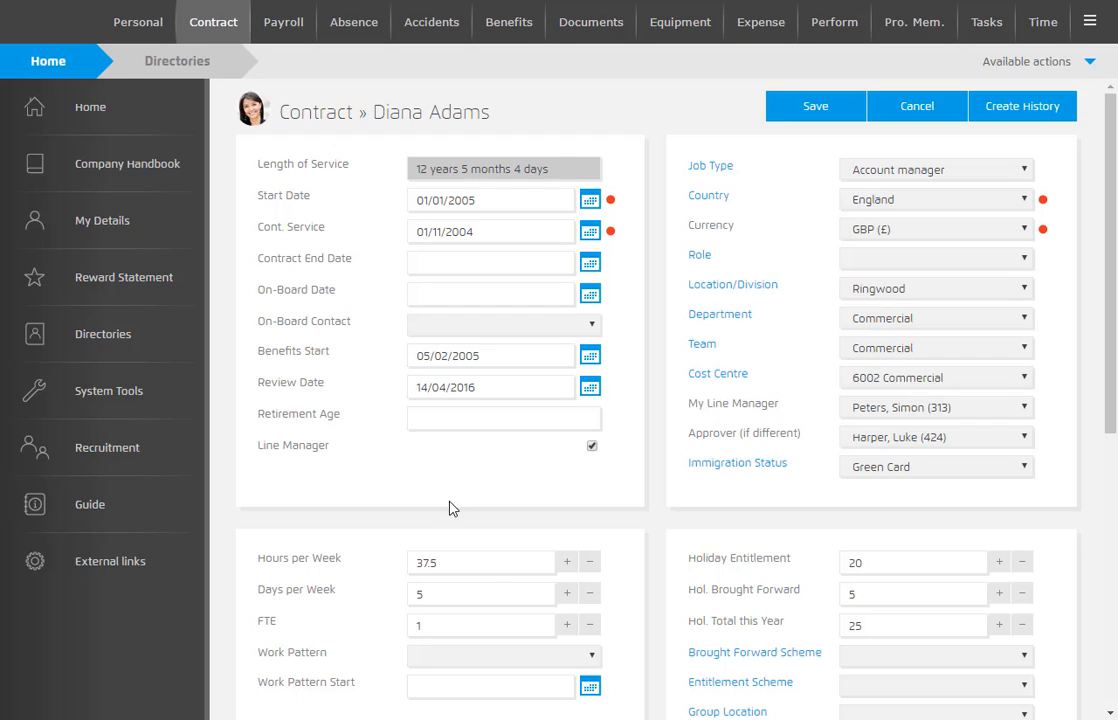
left_click(541, 660)
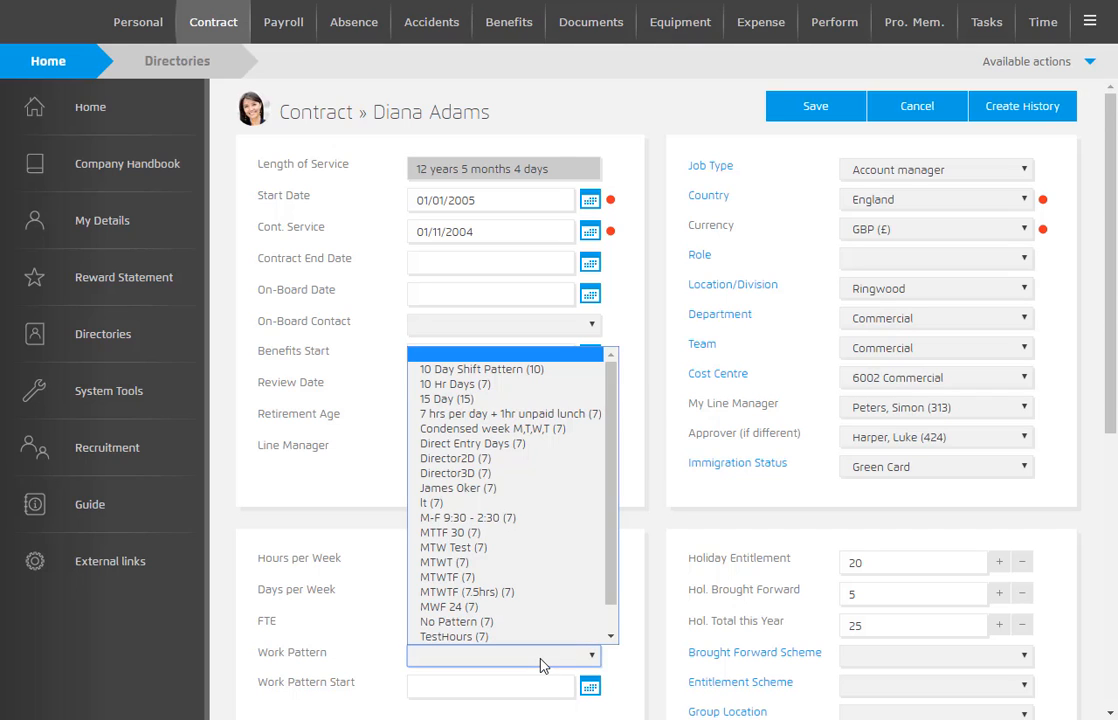
left_click(455, 518)
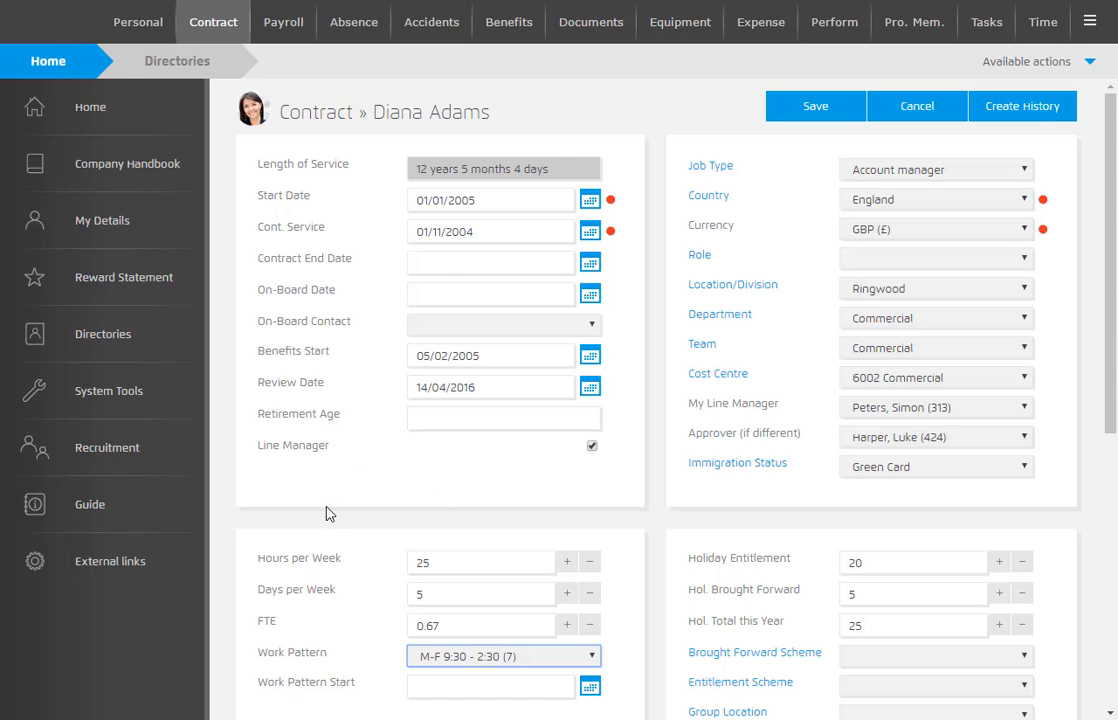
scroll(452, 578, "down", 1)
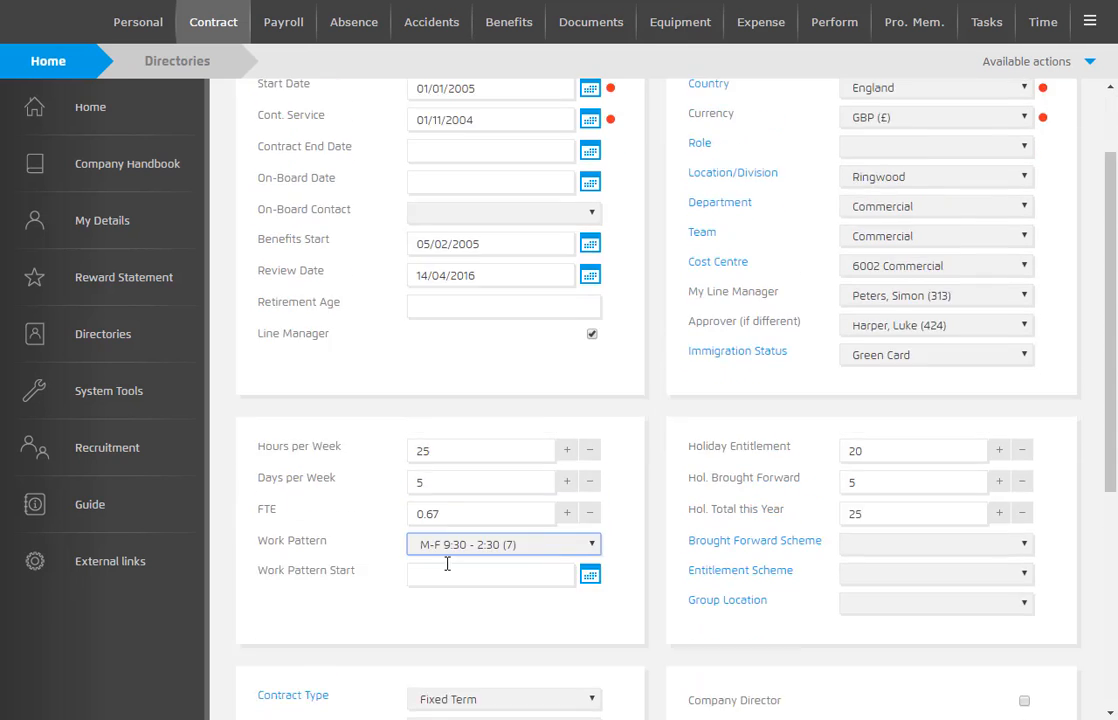
scroll(447, 564, "up", 1)
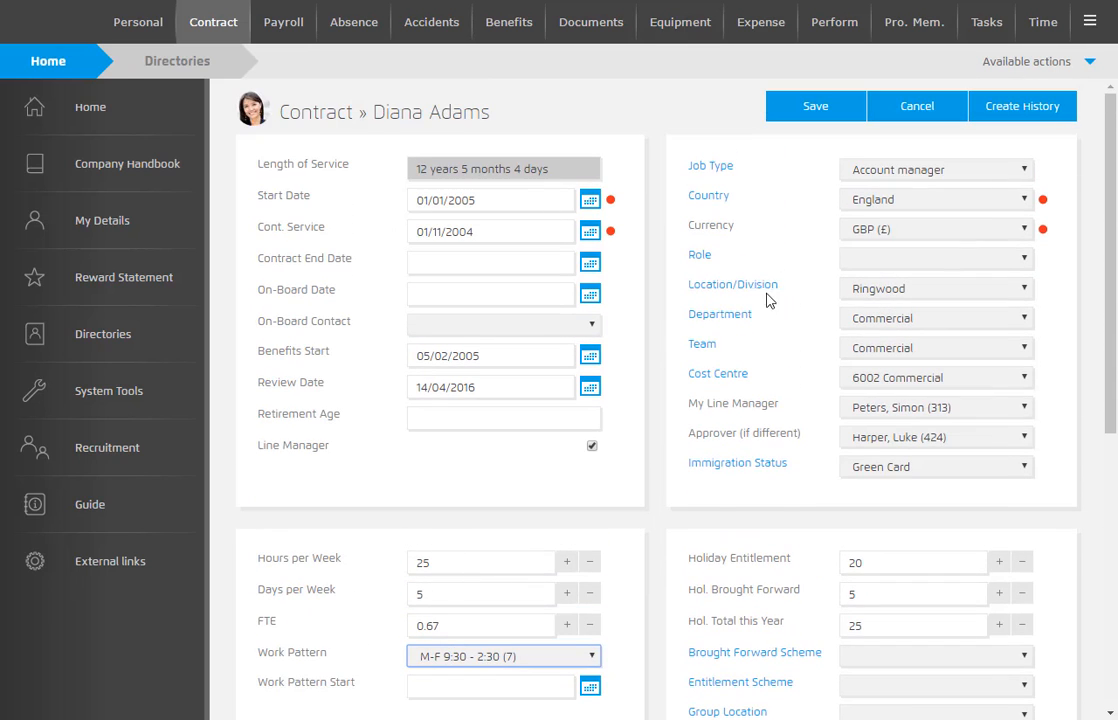
left_click(790, 113)
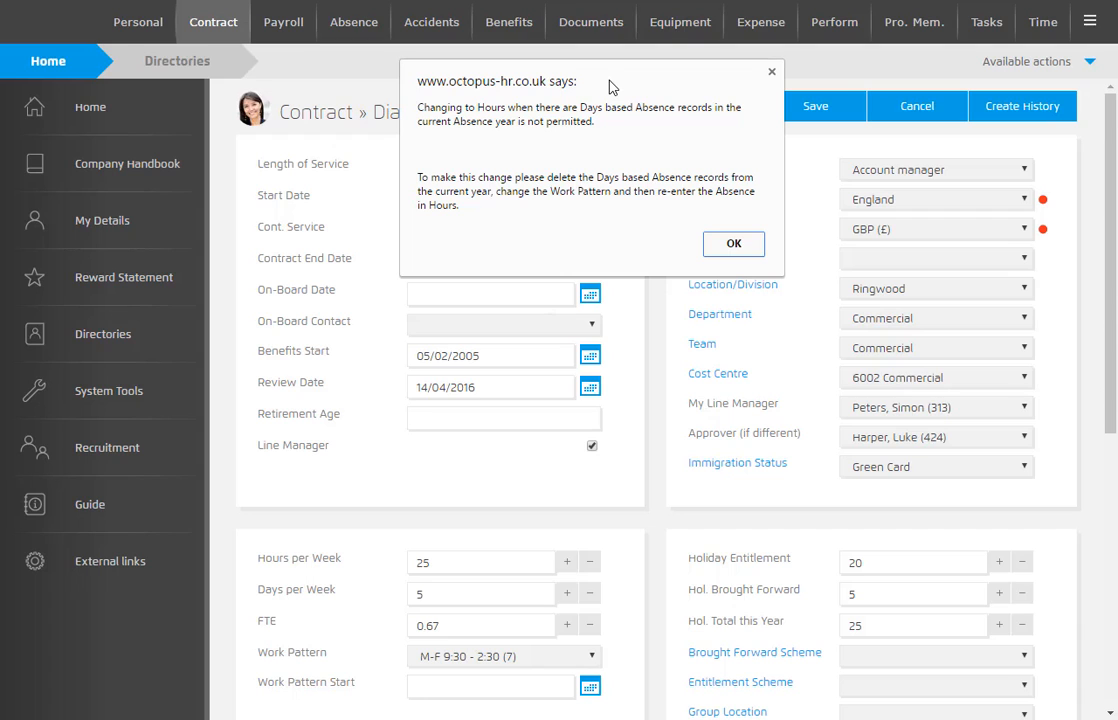
left_click(731, 243)
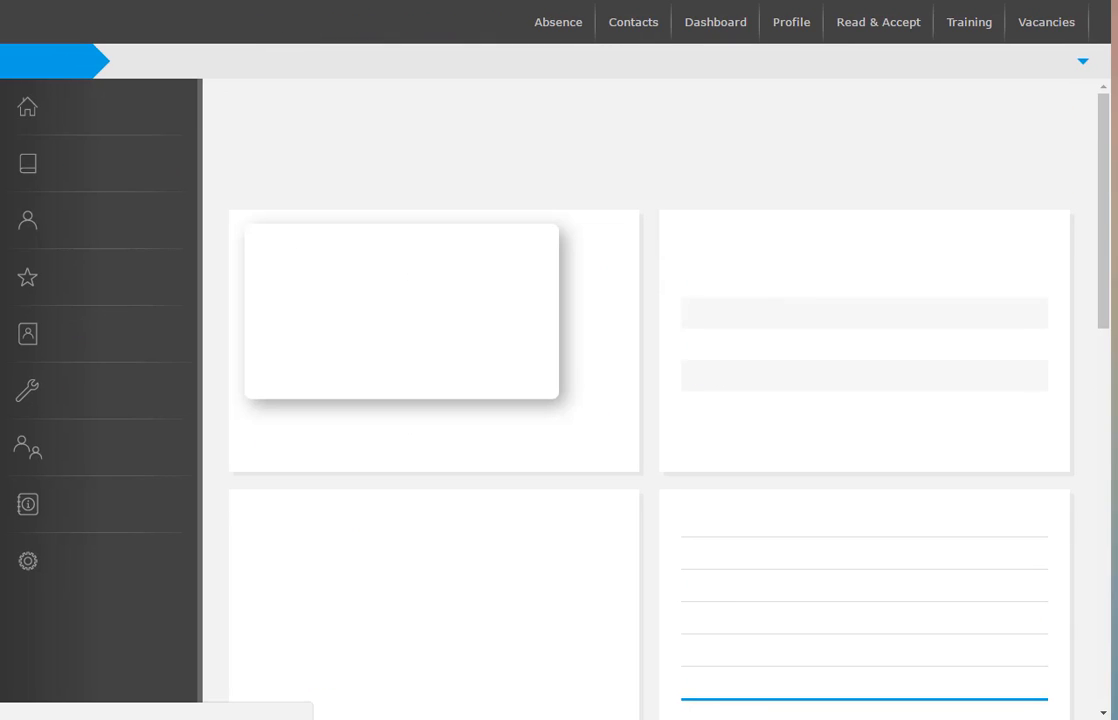